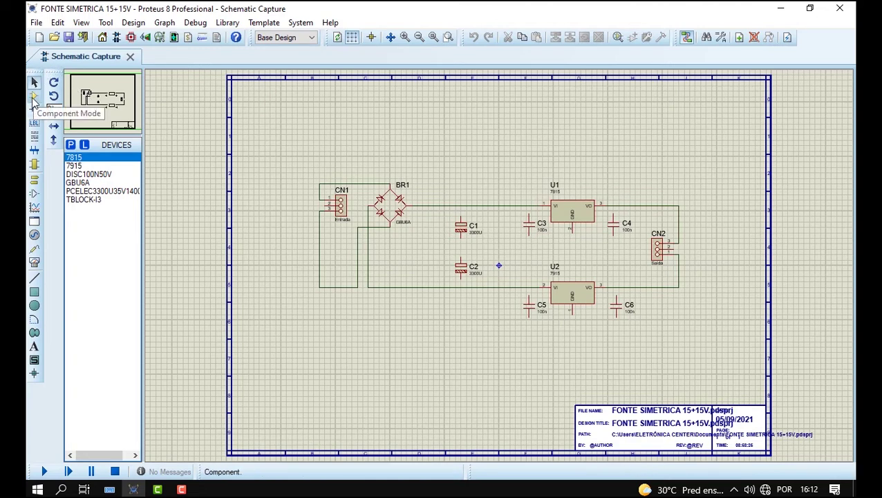
Browse the device library's Capacitors, CMOS 4000 series, Connectors and Data Converters categories and look over the remaining categories.
{"action": "left_click", "coordinate": [34, 101]}
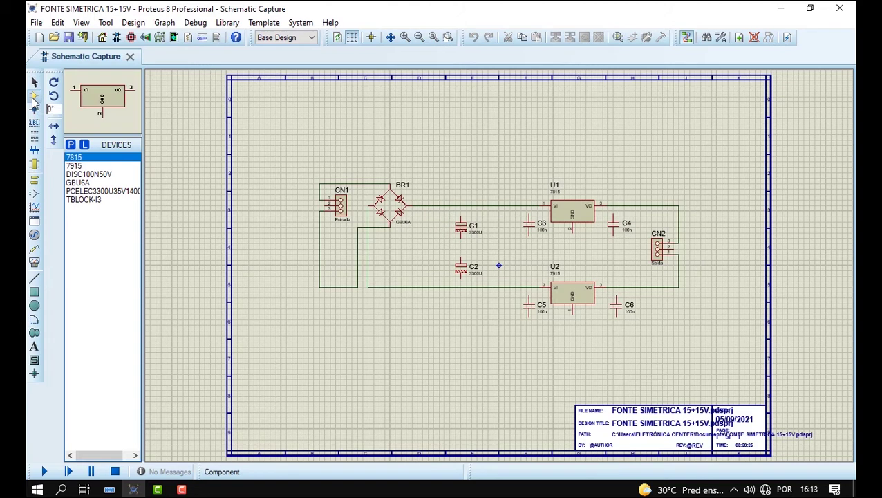
{"action": "left_click", "coordinate": [71, 146]}
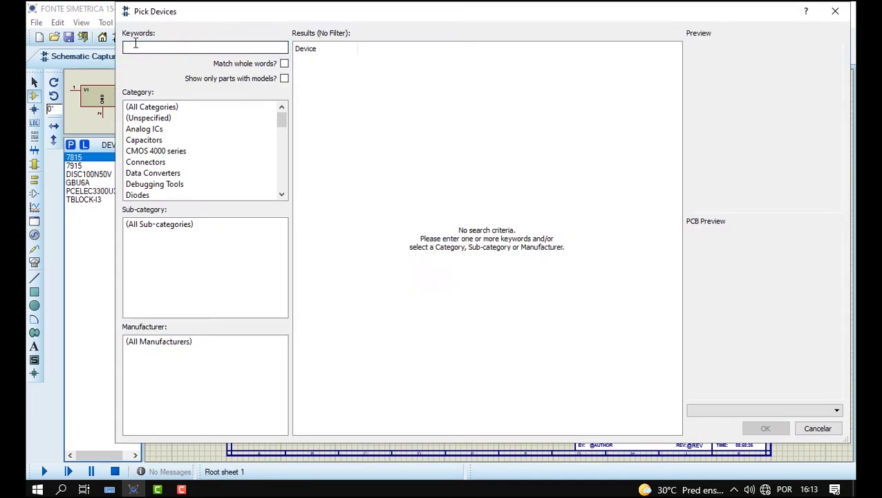
{"action": "left_click", "coordinate": [156, 143]}
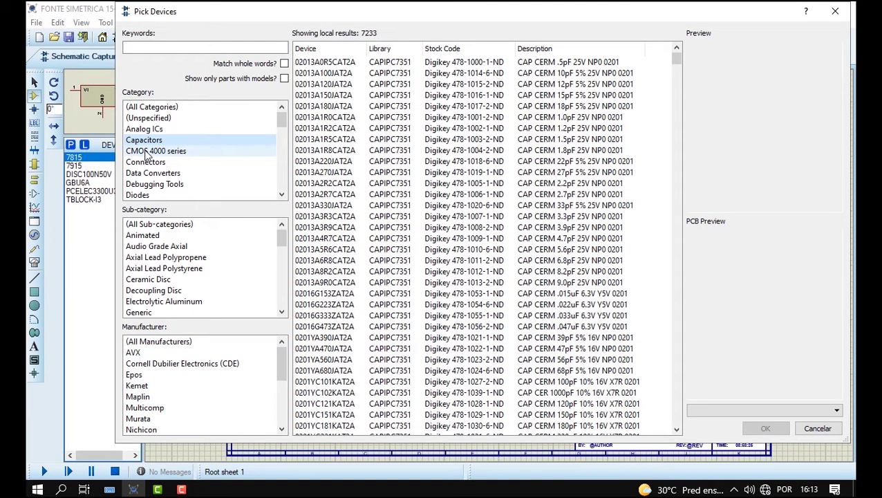
{"action": "left_click", "coordinate": [147, 151]}
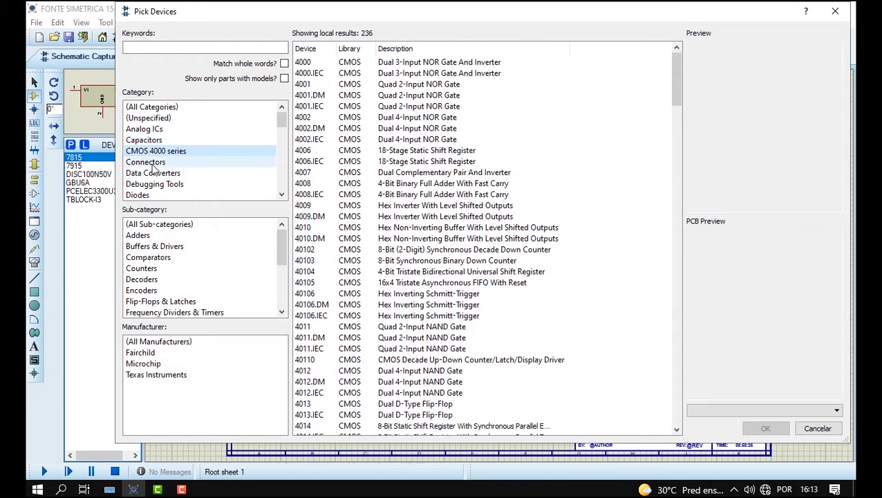
{"action": "left_click", "coordinate": [152, 164]}
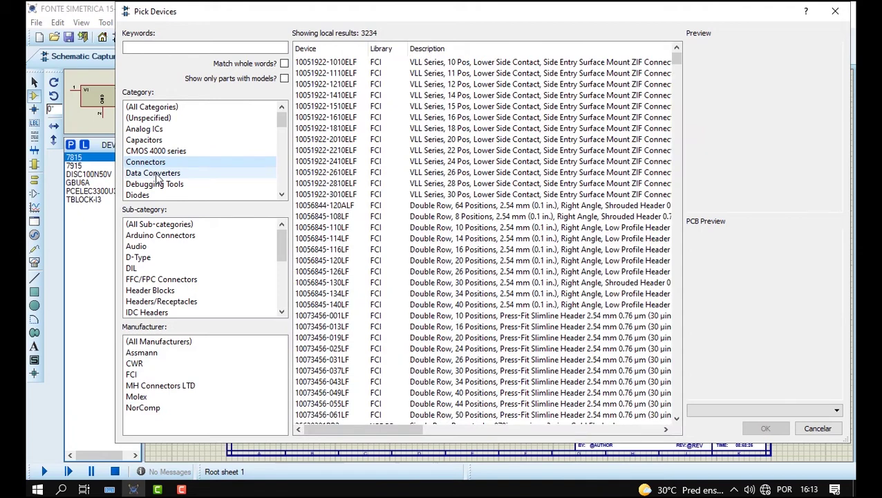
{"action": "left_click", "coordinate": [155, 173]}
{"action": "scroll", "coordinate": [213, 166], "scroll_direction": "down", "scroll_amount": 2}
{"action": "scroll", "coordinate": [213, 166], "scroll_direction": "down", "scroll_amount": 2}
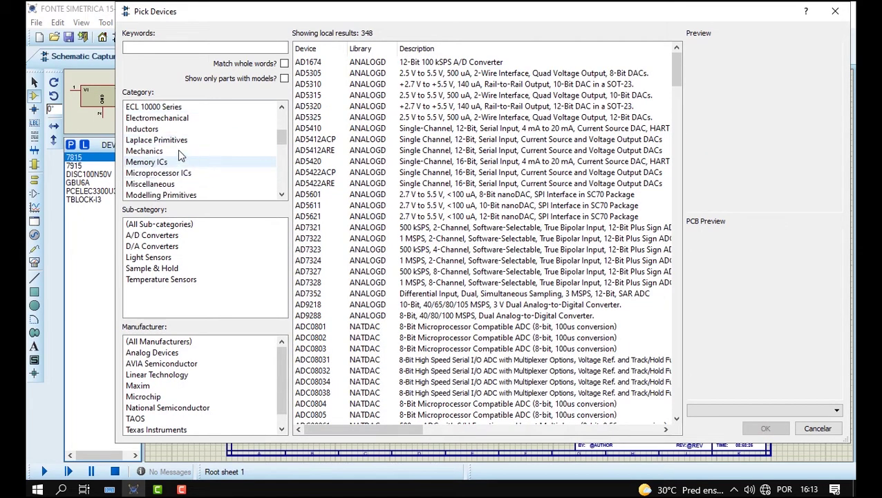
Add the 22pF 25V ceramic capacitor 02013A220JAT2A from the Capacitors category to the project's device list.
{"action": "scroll", "coordinate": [177, 145], "scroll_direction": "up", "scroll_amount": 3}
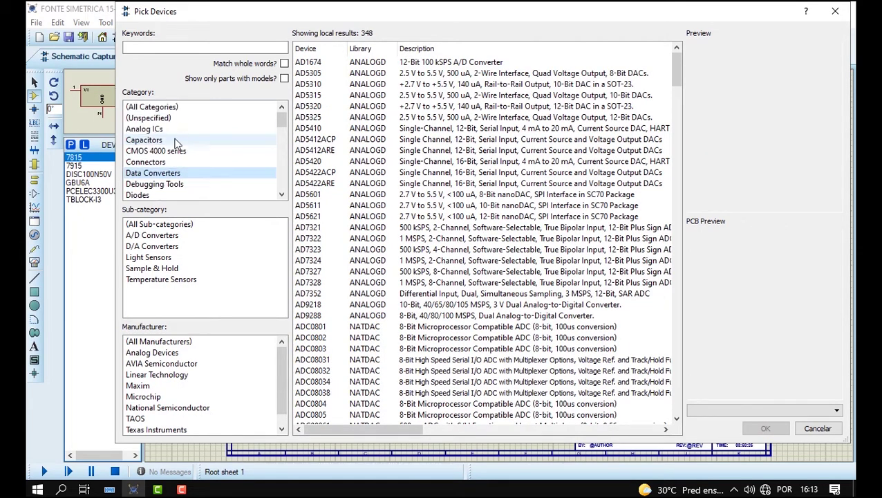
{"action": "left_click", "coordinate": [159, 140]}
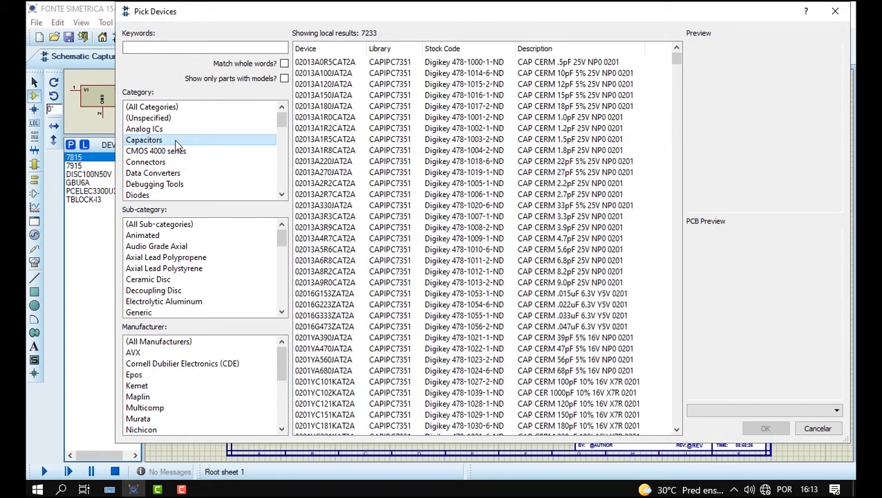
{"action": "left_click", "coordinate": [408, 97]}
{"action": "double_click", "coordinate": [413, 161]}
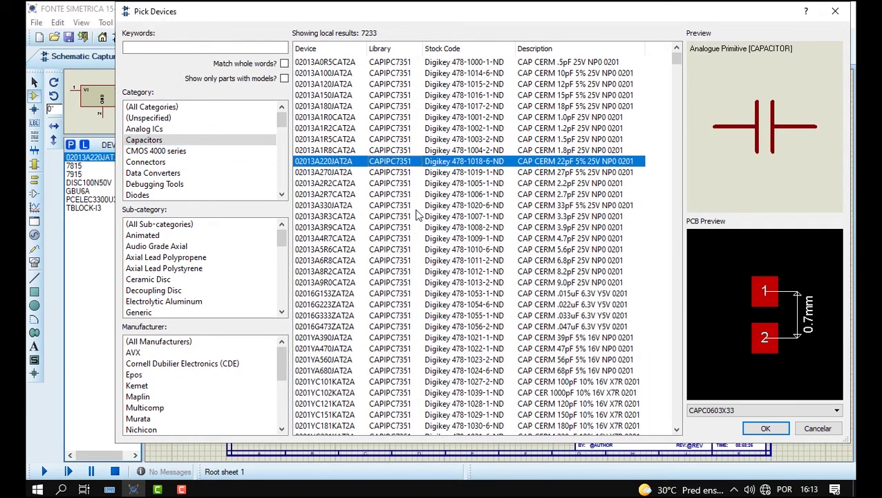
{"action": "left_click", "coordinate": [416, 210]}
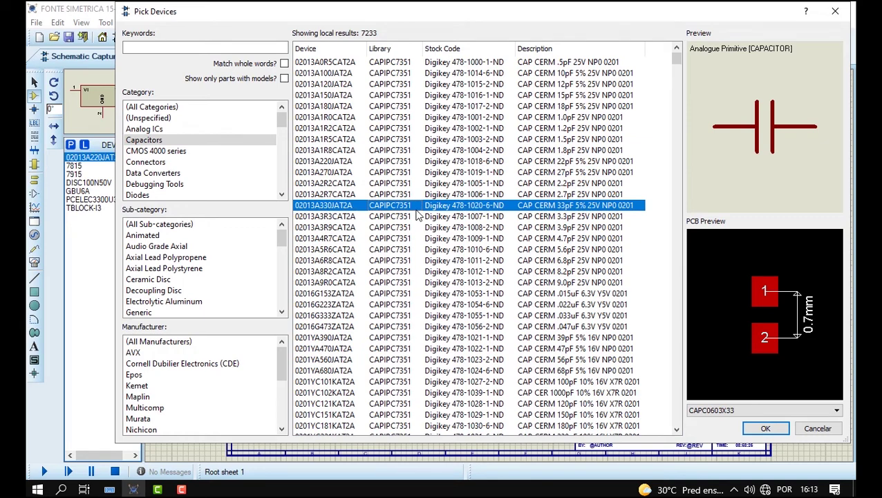
Add the ceramic disc capacitors CERAMIC220P and CERAMIC150P to the device list, with CERAMIC150P as the part to place.
{"action": "left_click", "coordinate": [147, 141]}
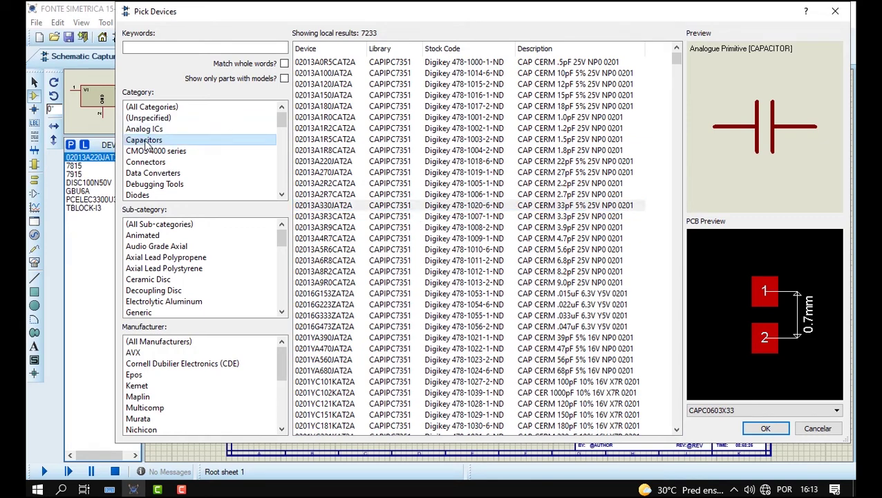
{"action": "left_click", "coordinate": [146, 143]}
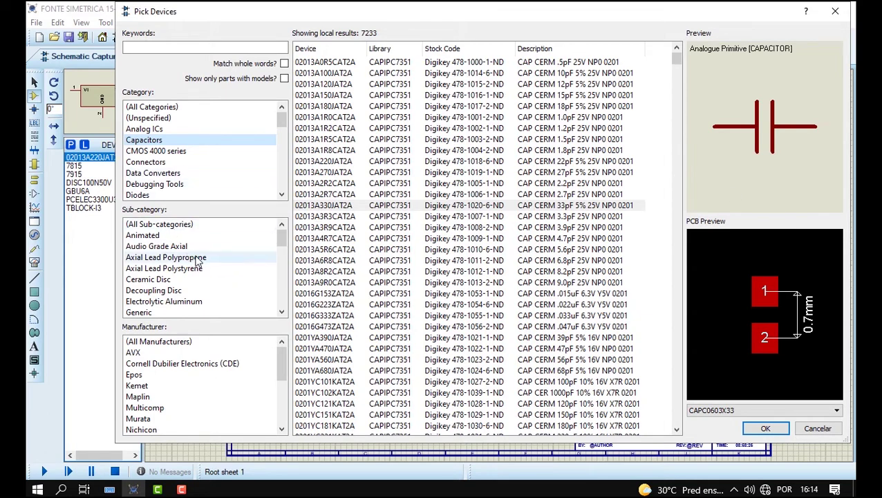
{"action": "left_click", "coordinate": [158, 279]}
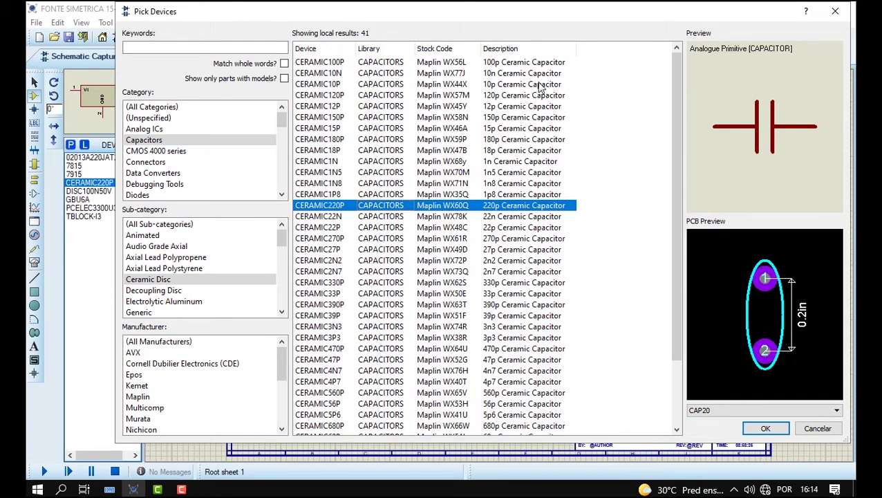
{"action": "left_click", "coordinate": [513, 118]}
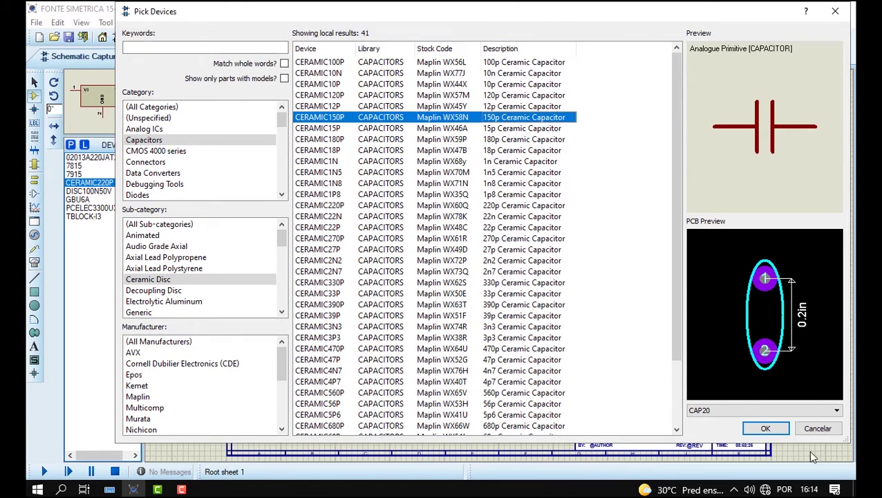
{"action": "left_click", "coordinate": [765, 429]}
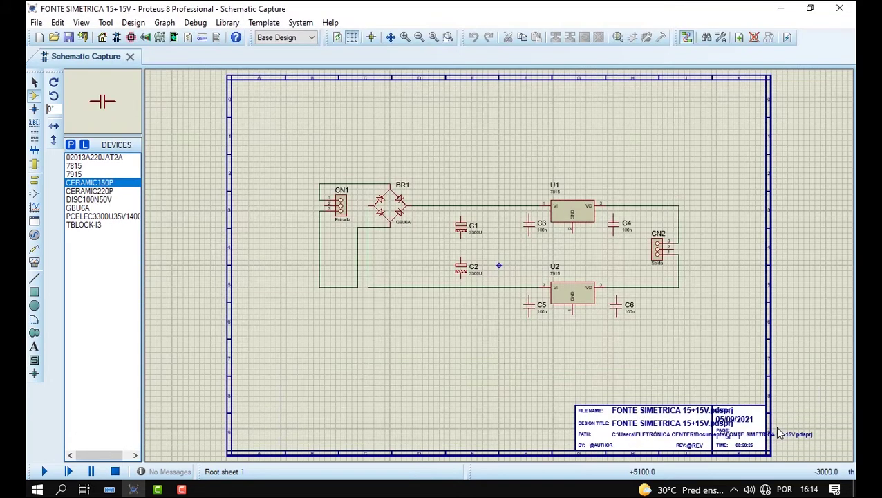
Place the 150p ceramic capacitor in the empty area above connector CN1.
{"action": "left_click", "coordinate": [313, 139]}
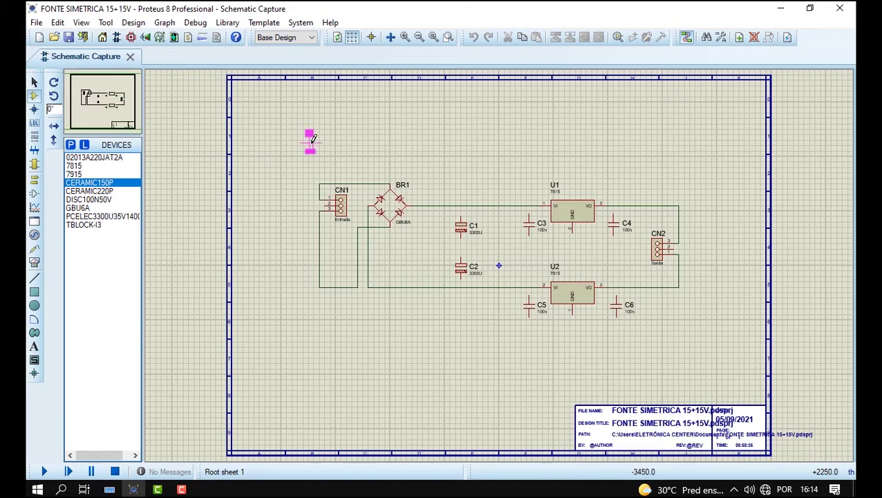
{"action": "left_click", "coordinate": [313, 138]}
{"action": "scroll", "coordinate": [316, 161], "scroll_direction": "up", "scroll_amount": 1}
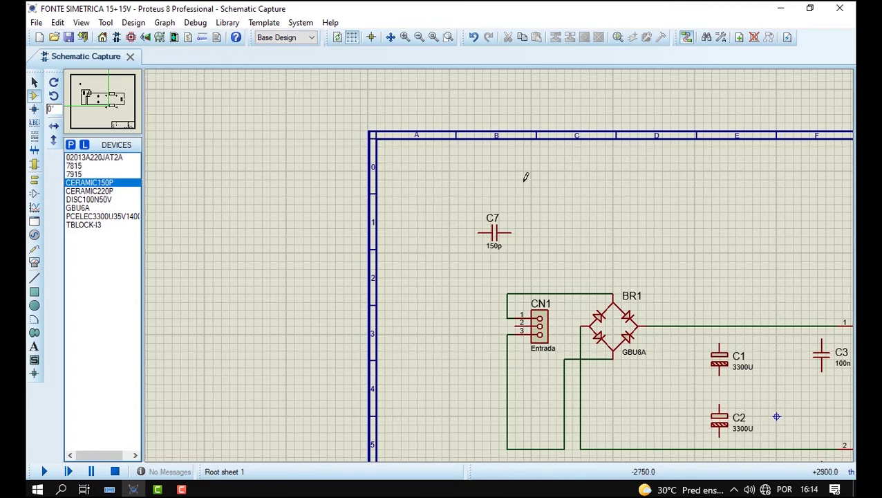
Reopen the device library and filter the Capacitors category to the Radial Electrolytic sub-category.
{"action": "left_click", "coordinate": [36, 83]}
{"action": "left_click", "coordinate": [71, 146]}
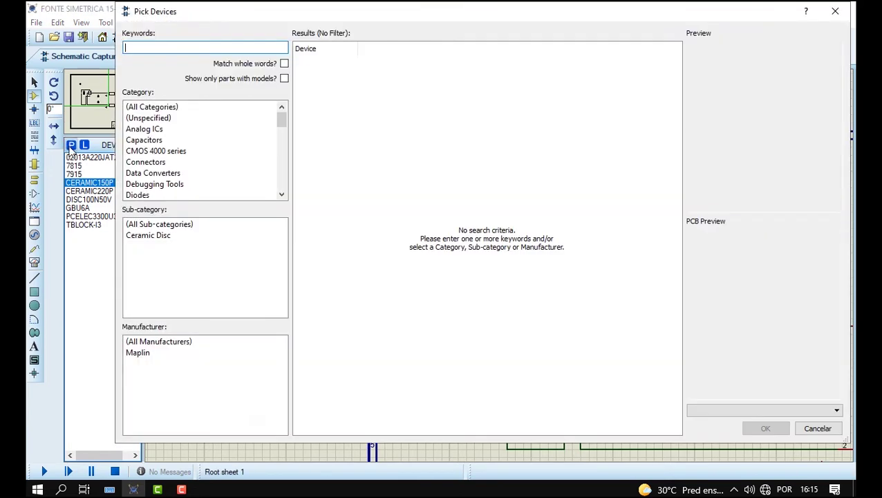
{"action": "left_click", "coordinate": [157, 141]}
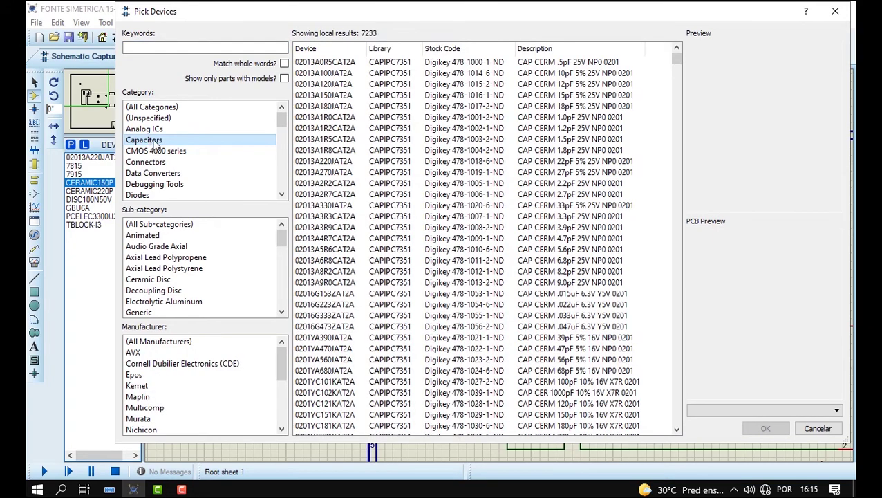
{"action": "scroll", "coordinate": [217, 281], "scroll_direction": "down", "scroll_amount": 3}
{"action": "scroll", "coordinate": [216, 280], "scroll_direction": "down", "scroll_amount": 4}
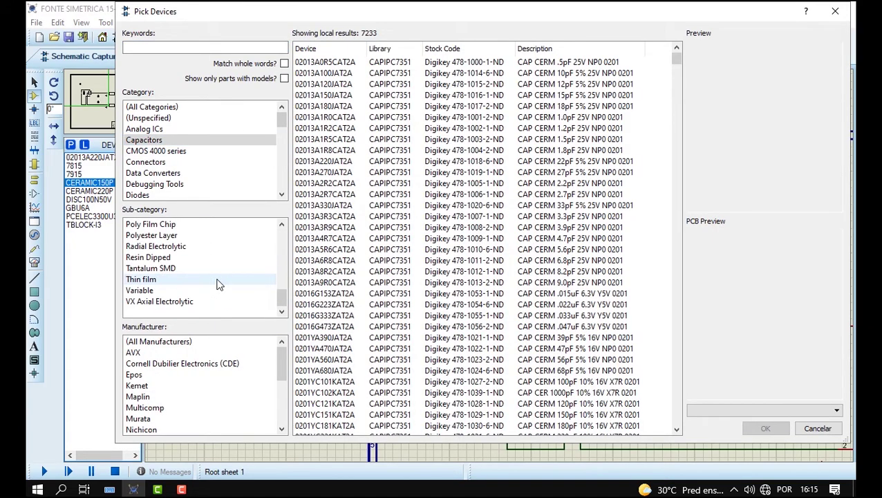
{"action": "left_click", "coordinate": [179, 251]}
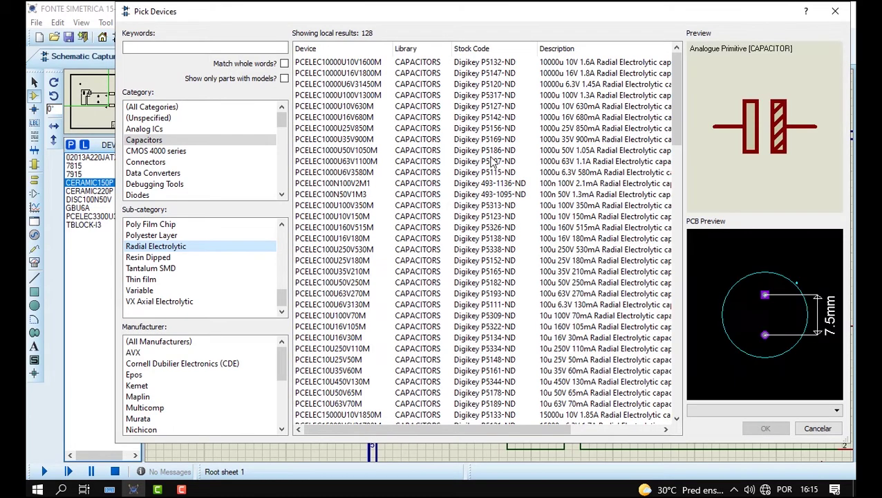
Pick the 3300u 35V 1.4A radial electrolytic capacitor PCELEC3300U35V1400M and place it just to the right of C7.
{"action": "left_click", "coordinate": [492, 160]}
{"action": "left_click", "coordinate": [528, 119]}
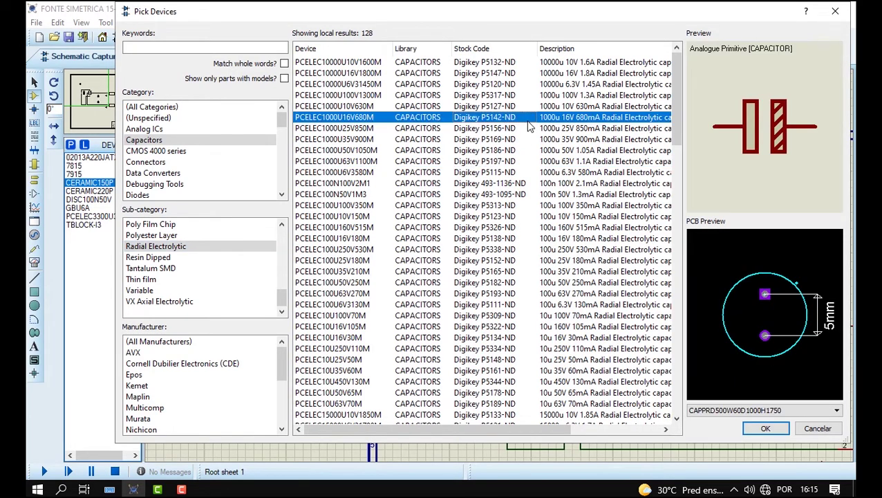
{"action": "left_click", "coordinate": [548, 74]}
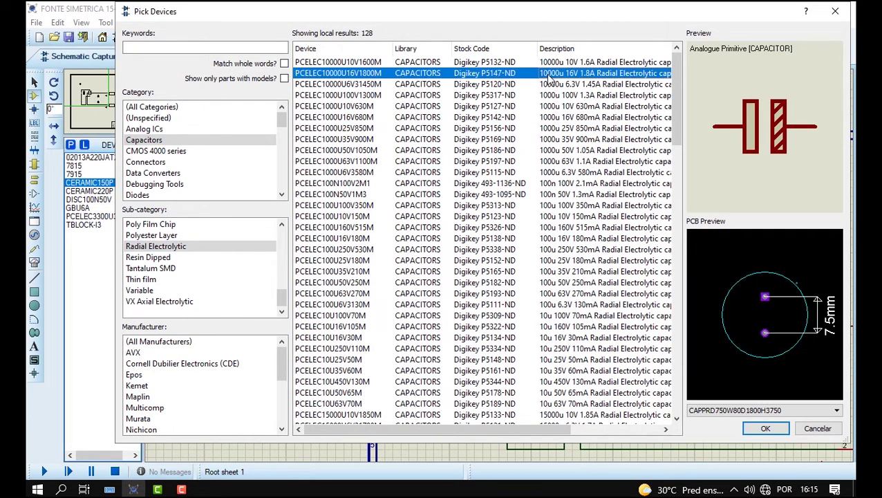
{"action": "scroll", "coordinate": [549, 79], "scroll_direction": "down", "scroll_amount": 13}
{"action": "left_click", "coordinate": [608, 337]}
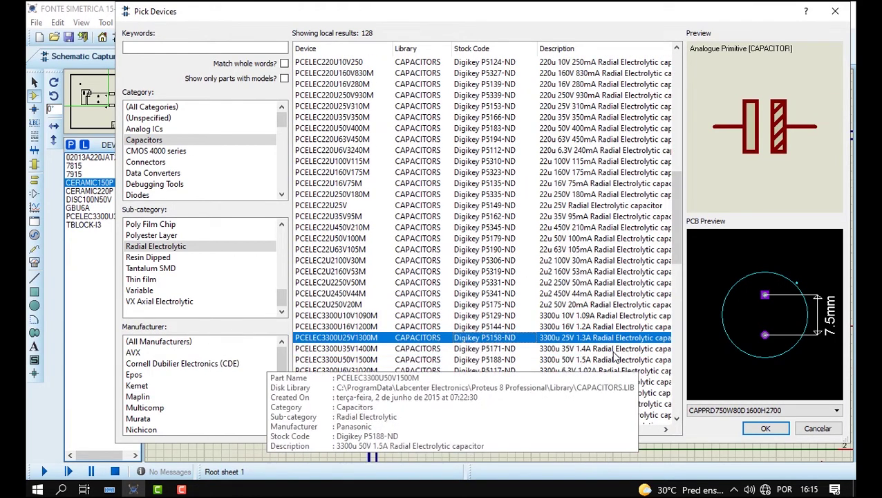
{"action": "left_click", "coordinate": [573, 351]}
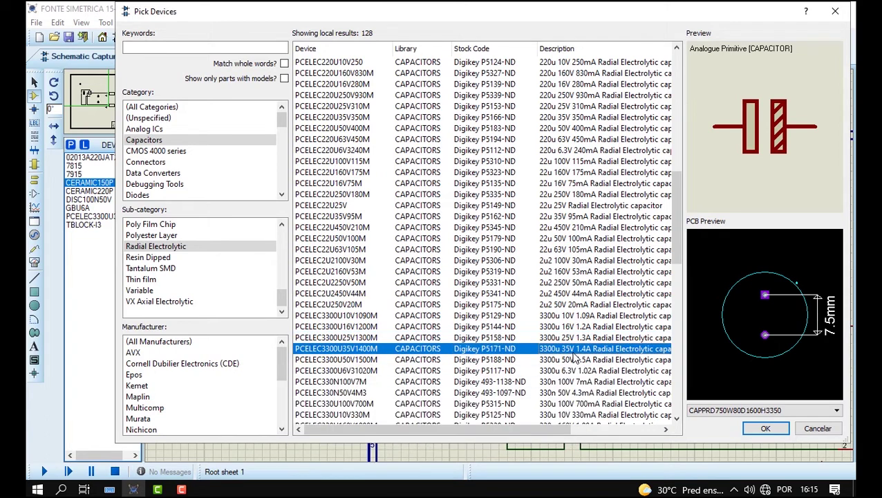
{"action": "left_click", "coordinate": [774, 430]}
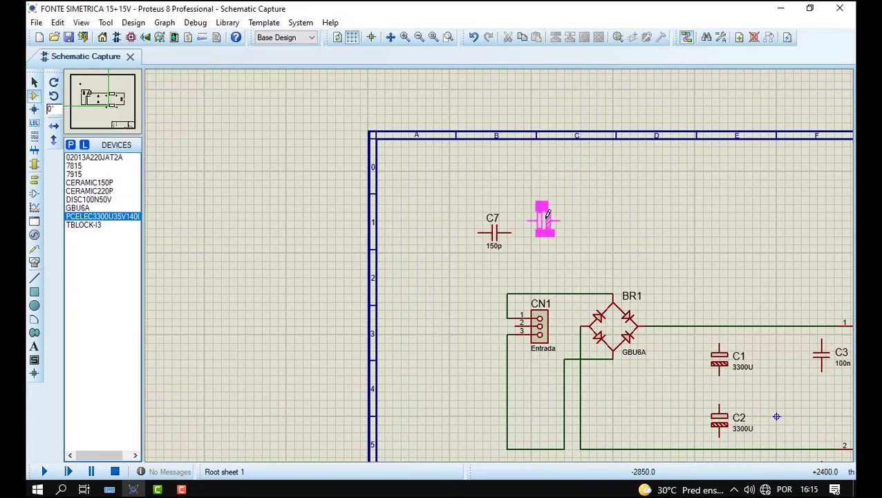
{"action": "left_click", "coordinate": [546, 216]}
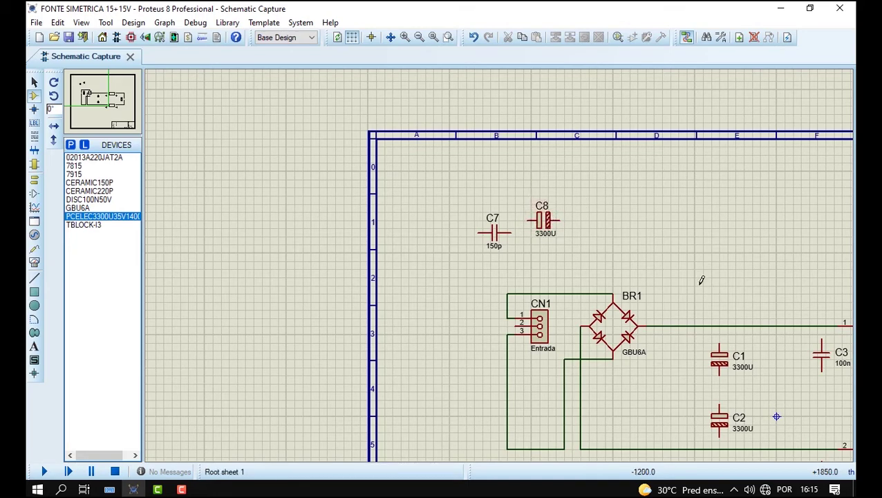
Delete the two extra capacitors C7 and C8 above connector CN1 and the bridge rectifier.
{"action": "scroll", "coordinate": [695, 297], "scroll_direction": "down", "scroll_amount": 2}
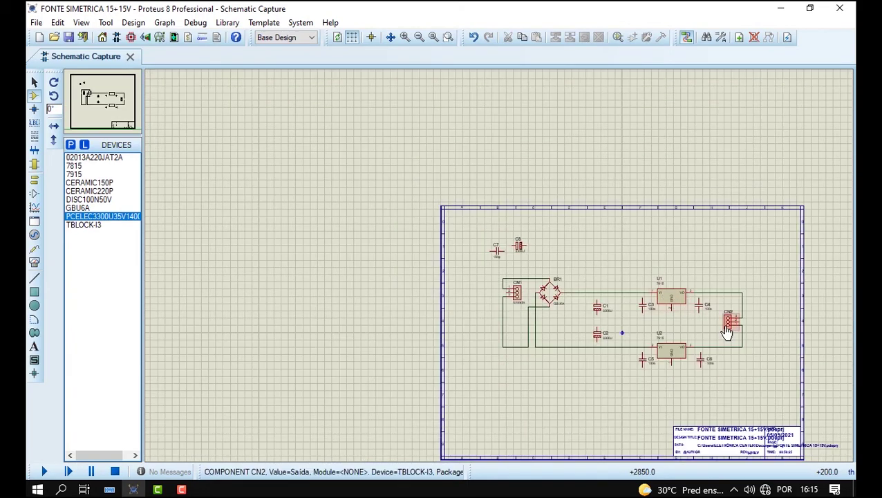
{"action": "scroll", "coordinate": [727, 332], "scroll_direction": "up", "scroll_amount": 1}
{"action": "scroll", "coordinate": [501, 271], "scroll_direction": "up", "scroll_amount": 1}
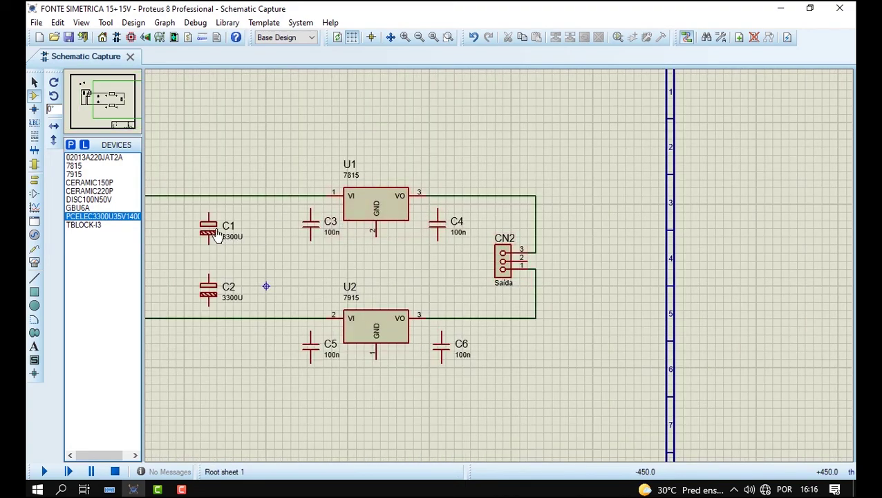
{"action": "scroll", "coordinate": [266, 285], "scroll_direction": "down", "scroll_amount": 2}
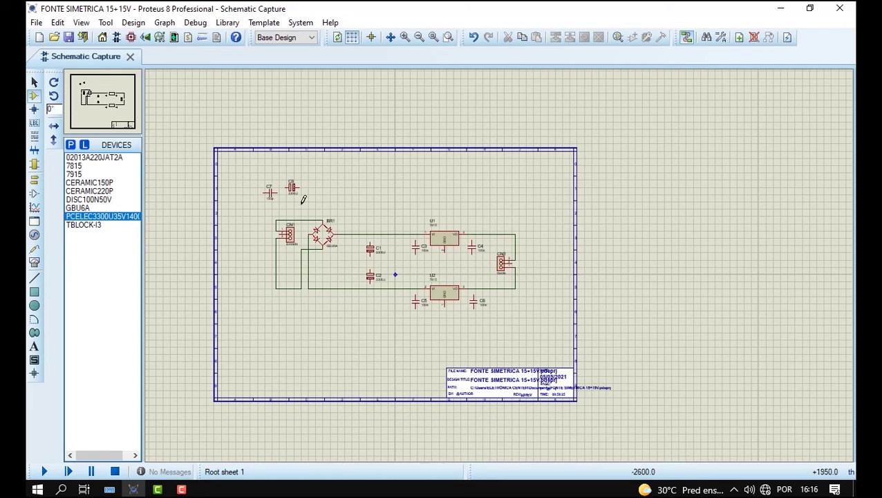
{"action": "scroll", "coordinate": [303, 199], "scroll_direction": "up", "scroll_amount": 1}
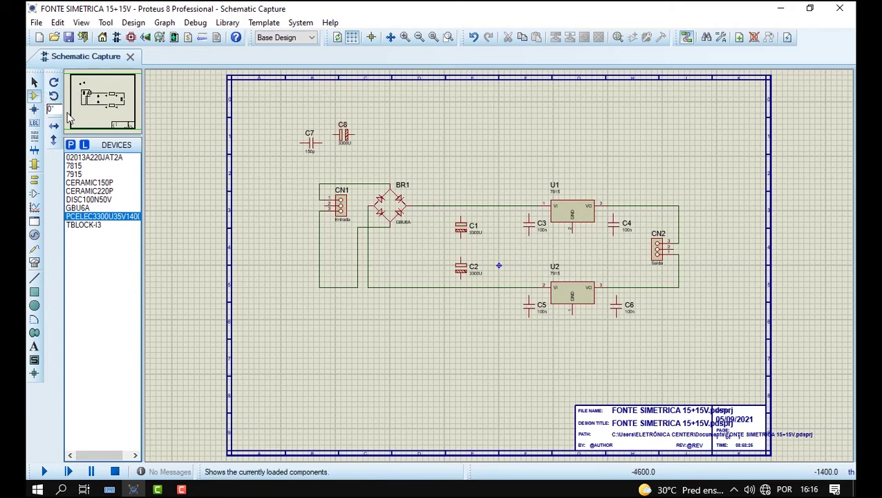
{"action": "left_click", "coordinate": [34, 82]}
{"action": "left_click_drag", "start_coordinate": [278, 93], "coordinate": [387, 170]}
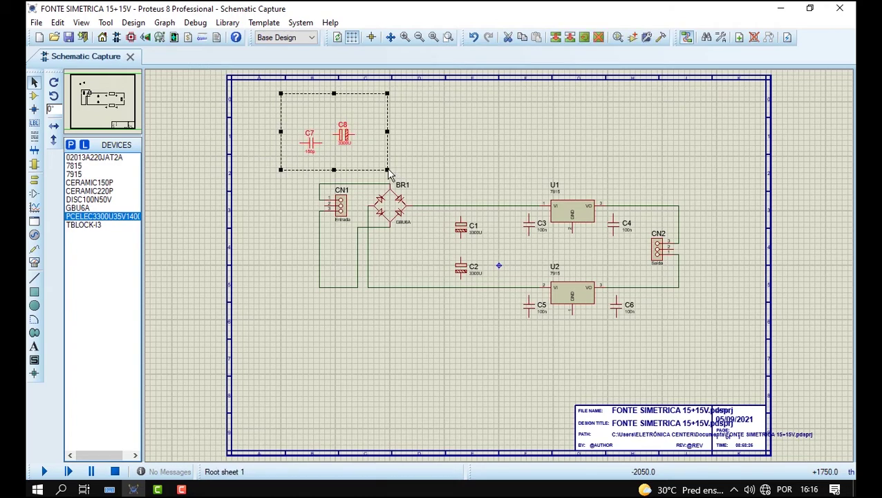
{"action": "key", "text": "Delete"}
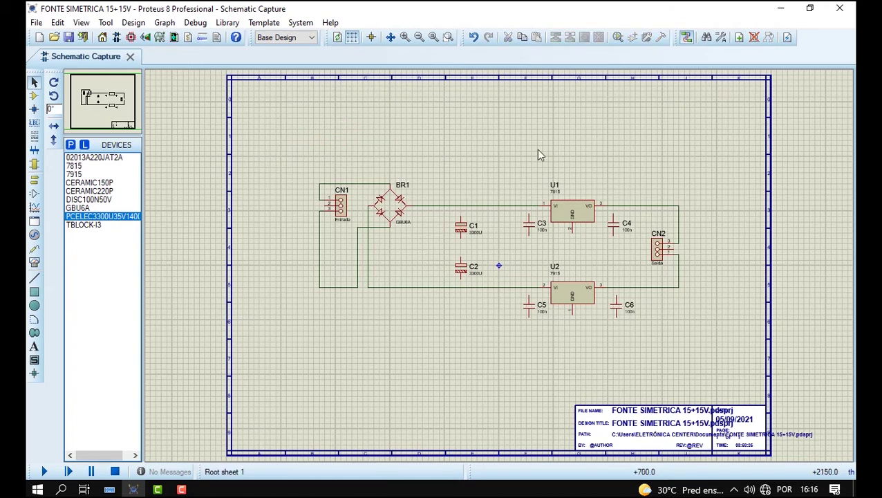
Save the project.
{"action": "left_click", "coordinate": [67, 38]}
{"action": "left_click", "coordinate": [103, 217]}
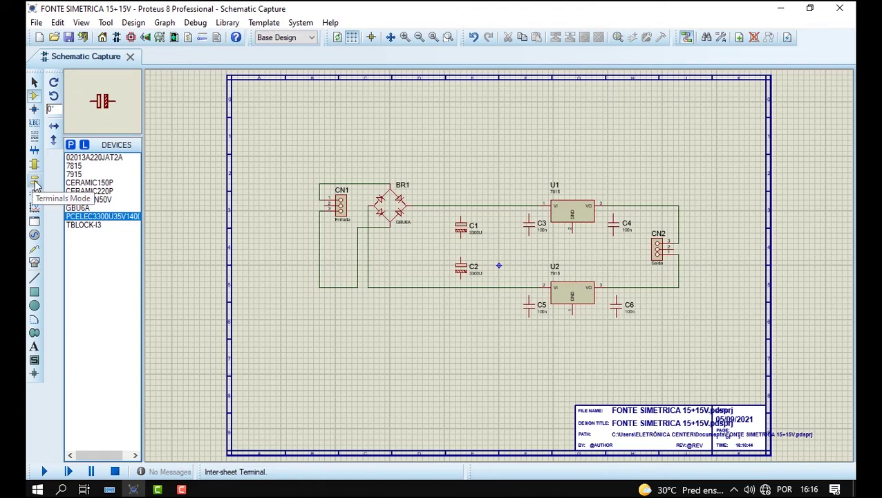
Place a ground terminal below each of the capacitors C3, C4, C5 and C6.
{"action": "left_click", "coordinate": [35, 181]}
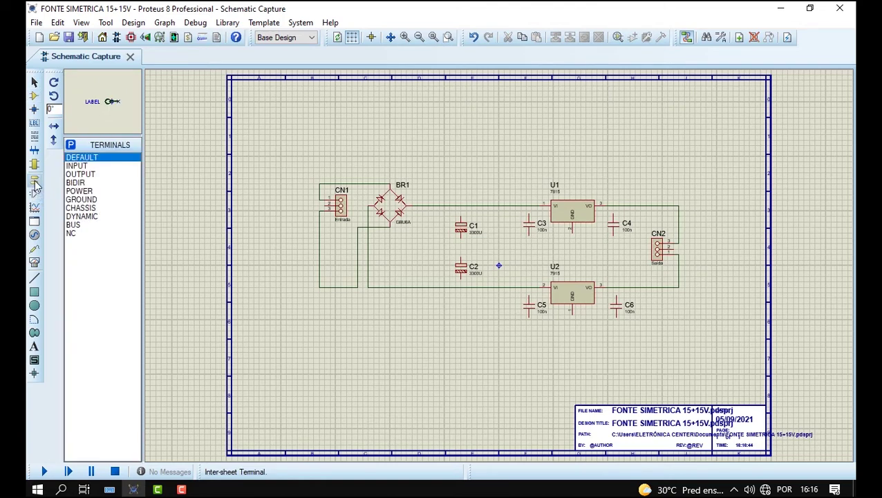
{"action": "left_click", "coordinate": [80, 209]}
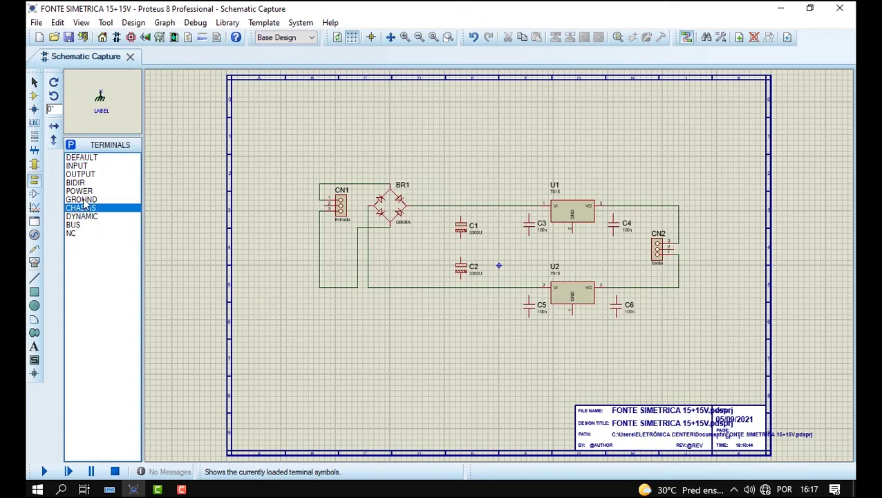
{"action": "left_click", "coordinate": [79, 199]}
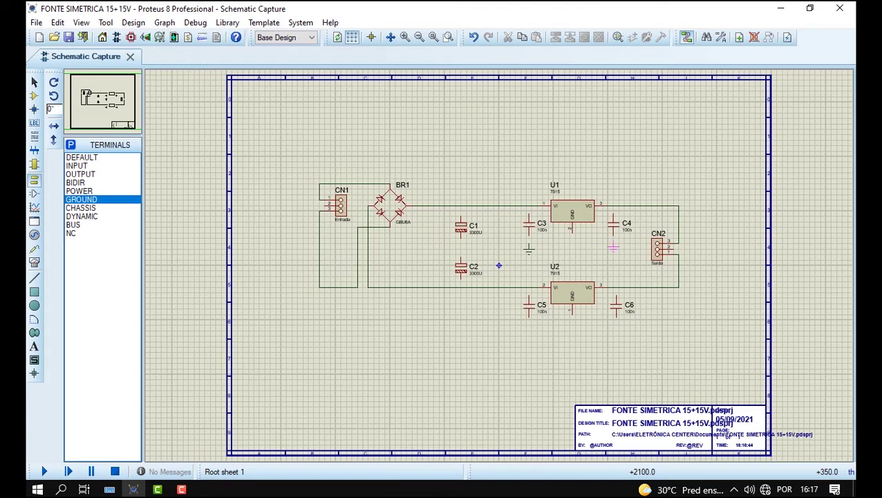
{"action": "left_click", "coordinate": [613, 244]}
{"action": "left_click", "coordinate": [528, 332]}
{"action": "left_click", "coordinate": [616, 332]}
Place ground terminals beside input connector CN1, beside the gap between C1 and C2, and beside output connector CN2.
{"action": "left_click", "coordinate": [309, 223]}
{"action": "left_click", "coordinate": [438, 258]}
{"action": "left_click", "coordinate": [694, 261]}
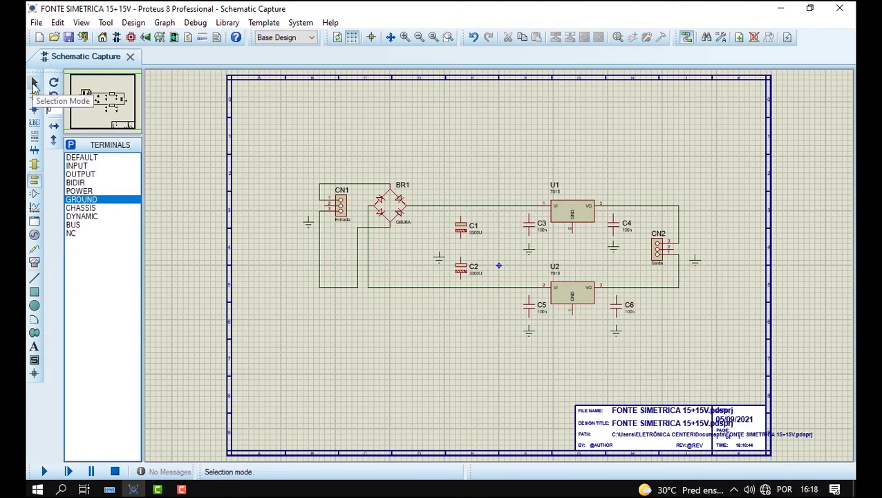
{"action": "left_click", "coordinate": [34, 84]}
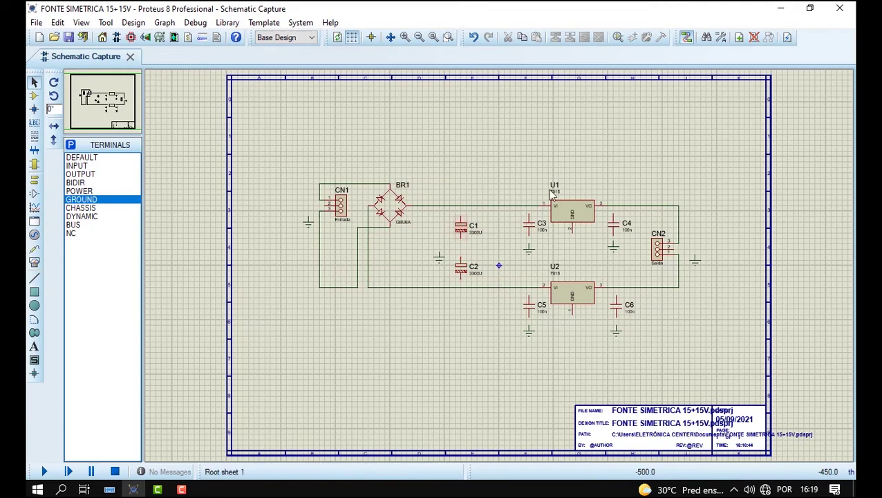
Wire C1 and C2 in series between the rectifier output lines and connect capacitors C3 to C6 to the regulator lines.
{"action": "left_click", "coordinate": [36, 254]}
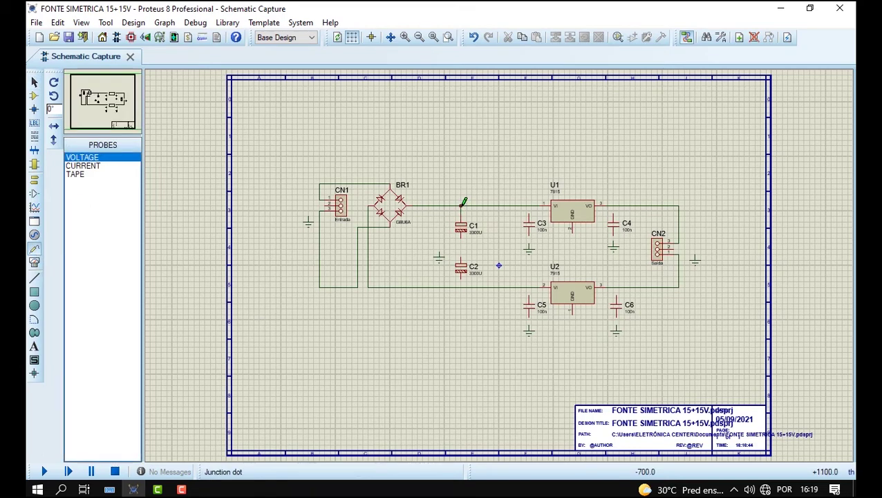
{"action": "left_click", "coordinate": [461, 236]}
{"action": "left_click", "coordinate": [461, 263]}
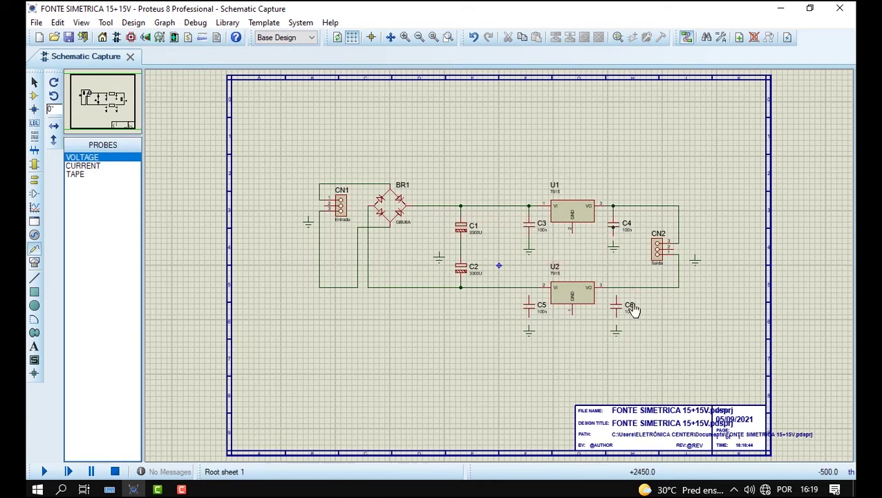
{"action": "left_click", "coordinate": [618, 294]}
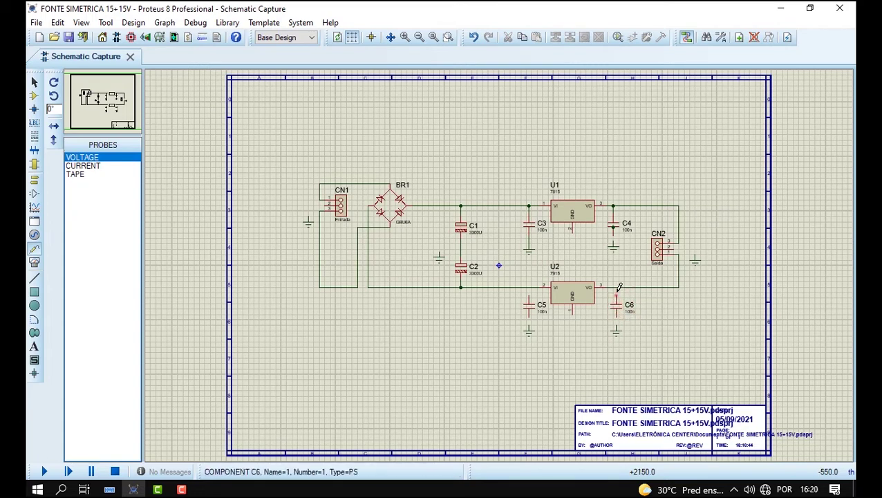
{"action": "left_click", "coordinate": [616, 285]}
{"action": "key", "text": "Escape"}
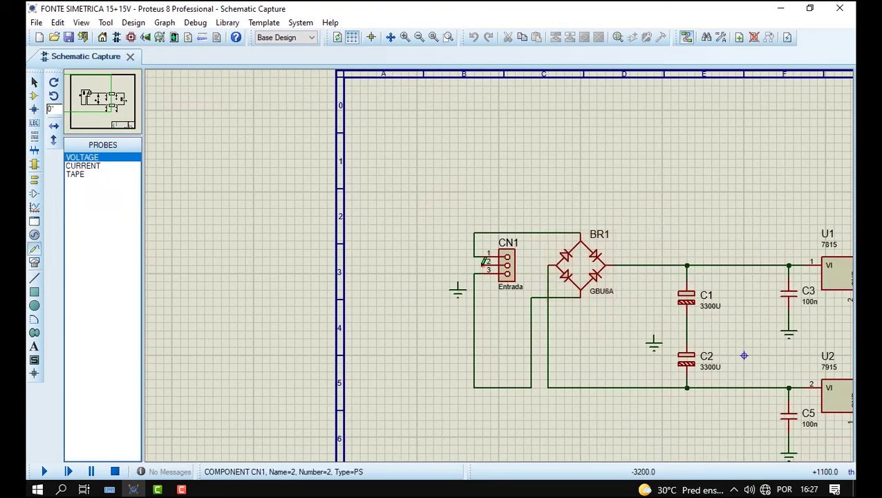
Wire pin 2 of CN1, pin 2 of CN2 and the junction between C1 and C2 to their ground terminals.
{"action": "left_click", "coordinate": [468, 265]}
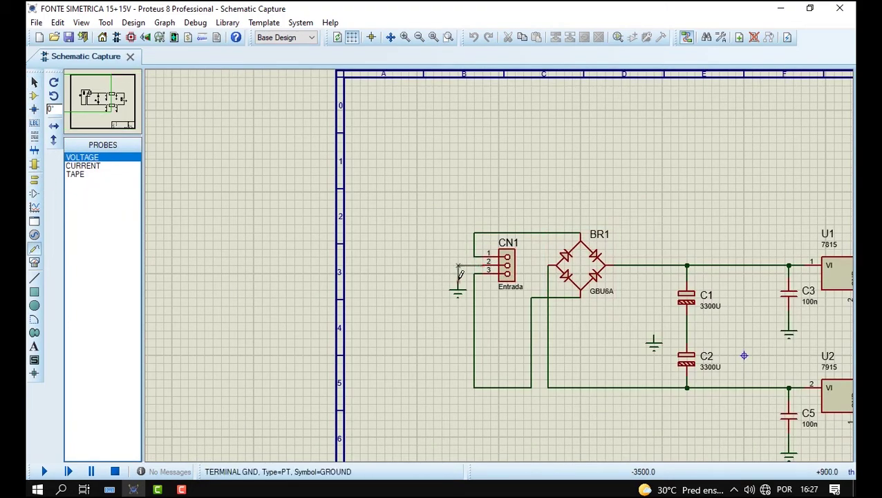
{"action": "left_click", "coordinate": [459, 279]}
{"action": "scroll", "coordinate": [460, 276], "scroll_direction": "down", "scroll_amount": 1}
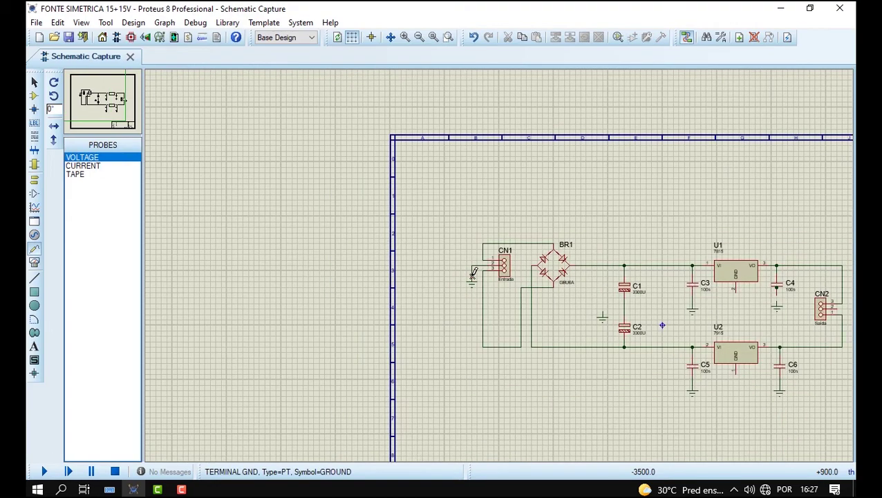
{"action": "key", "text": "F8"}
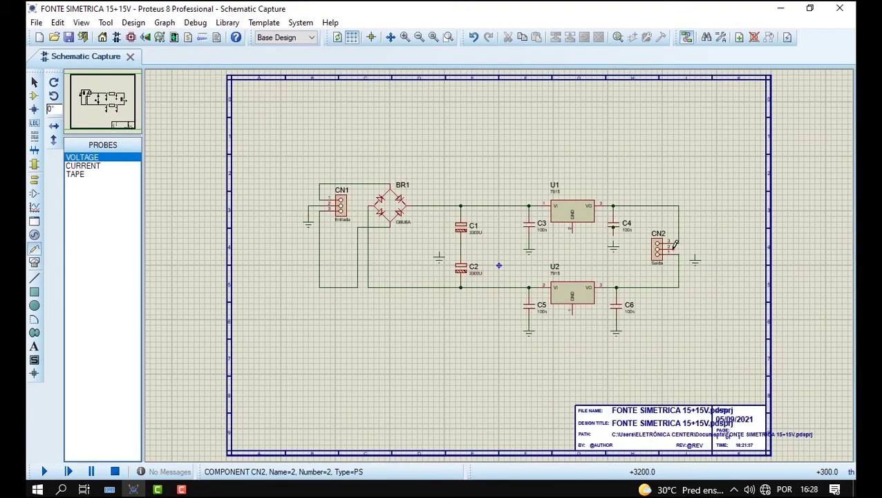
{"action": "left_click", "coordinate": [675, 244]}
{"action": "left_click", "coordinate": [694, 254]}
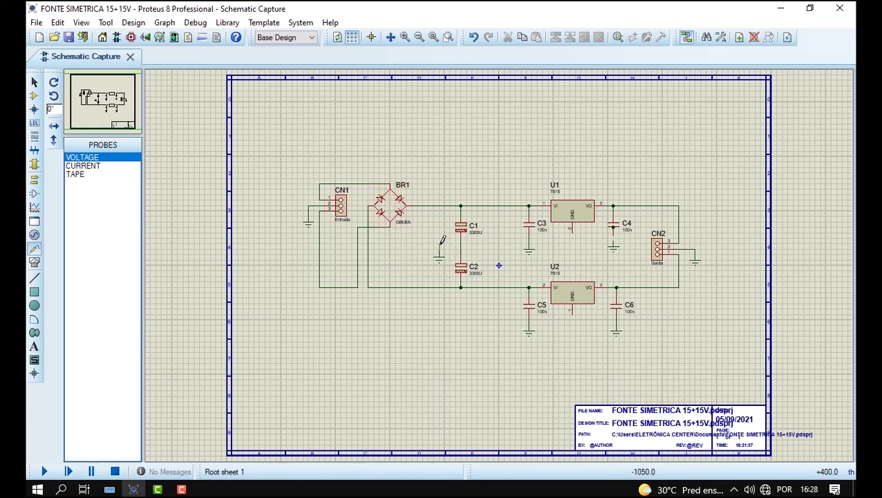
{"action": "left_click", "coordinate": [438, 247]}
{"action": "left_click", "coordinate": [463, 242]}
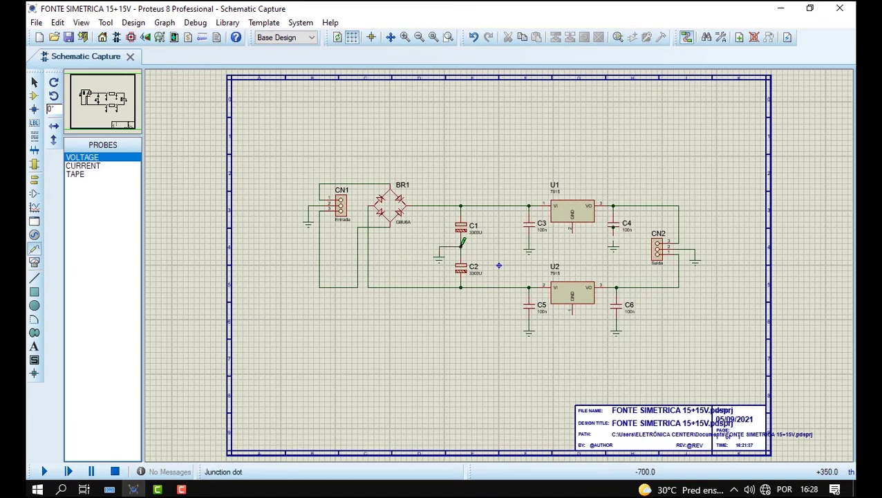
Place ground terminals below regulators U1 and U2 and wire them to the regulators' GND pins.
{"action": "left_click", "coordinate": [34, 178]}
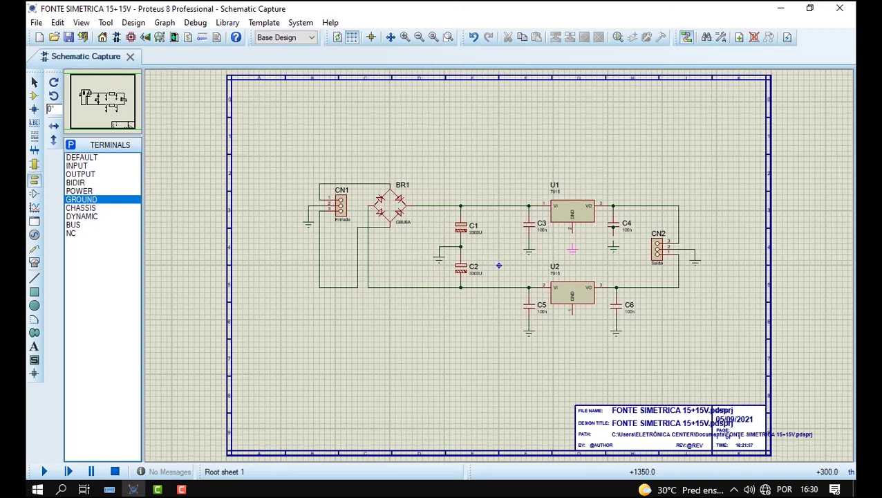
{"action": "left_click", "coordinate": [572, 249]}
{"action": "left_click", "coordinate": [34, 248]}
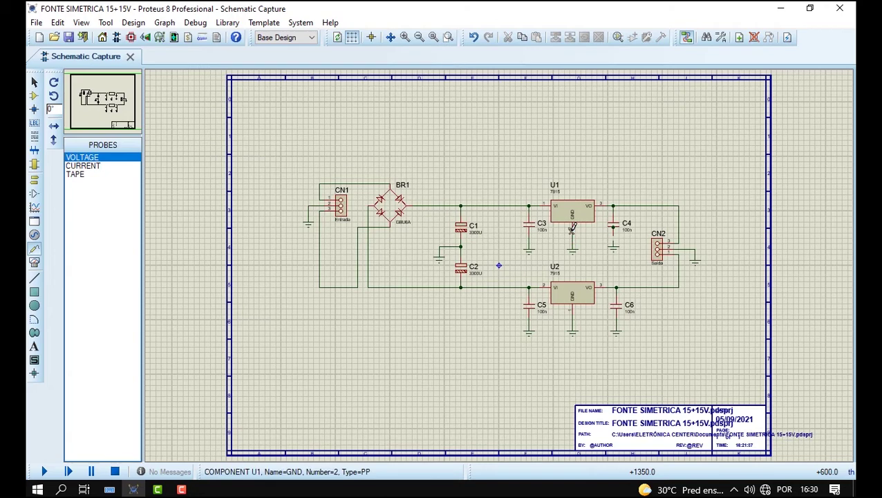
{"action": "key", "text": "Escape"}
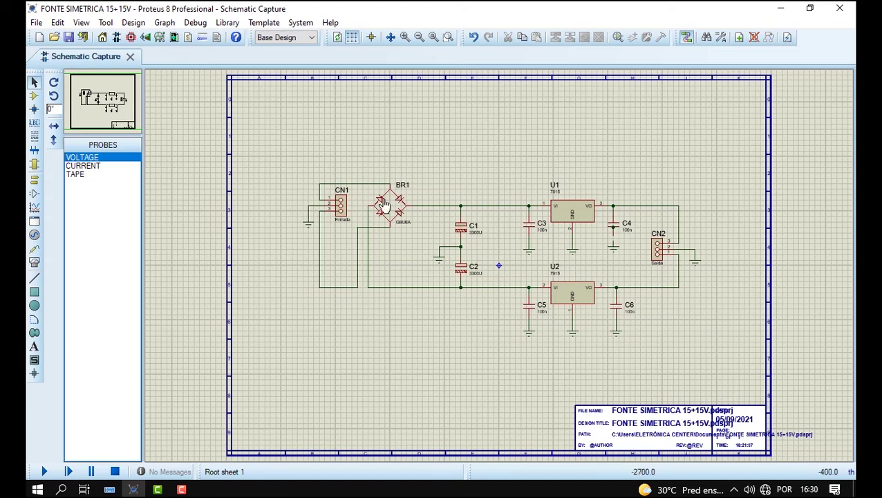
Open the PCB layout and turn on its line grid.
{"action": "left_click", "coordinate": [130, 38]}
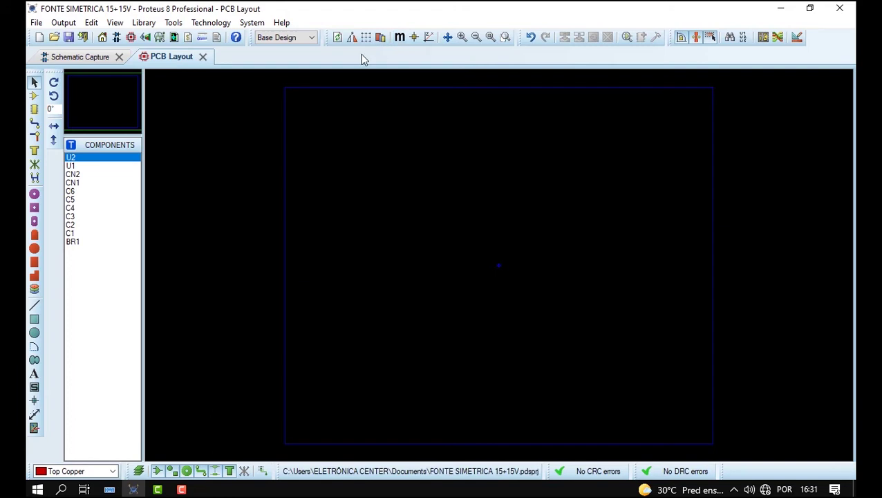
{"action": "left_click", "coordinate": [365, 37]}
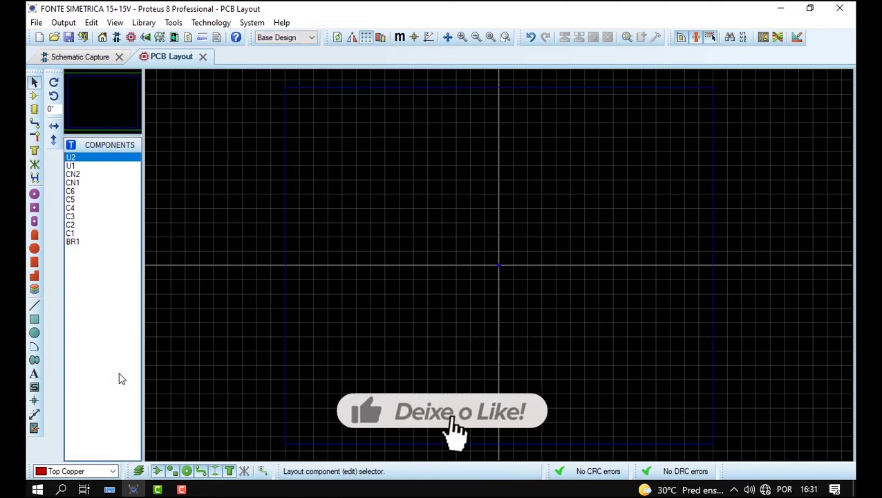
Draw a rectangle about 8455 by 4490 th around the origin of the PCB layout.
{"action": "left_click", "coordinate": [35, 321]}
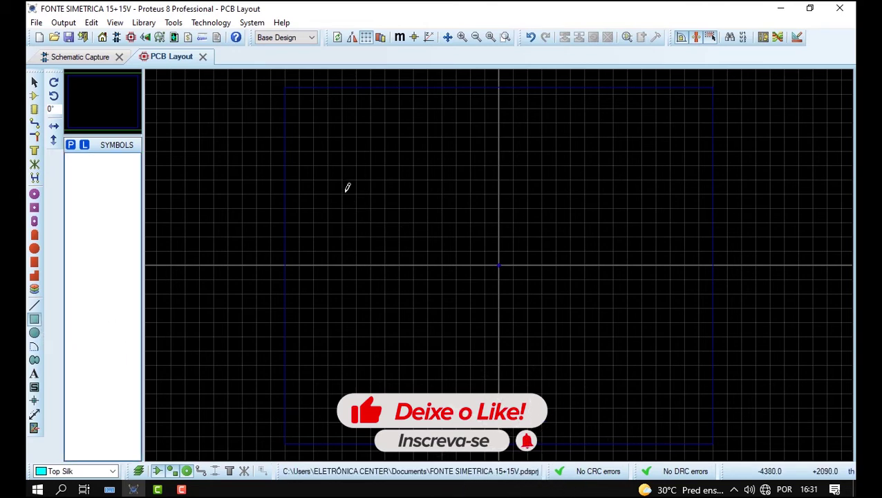
{"action": "left_click_drag", "start_coordinate": [343, 192], "coordinate": [646, 347]}
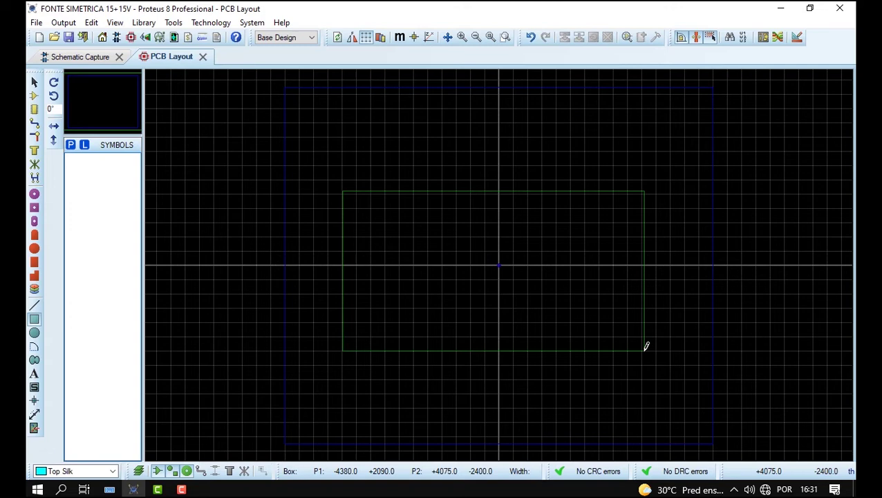
{"action": "left_click_drag", "start_coordinate": [646, 346], "coordinate": [647, 346]}
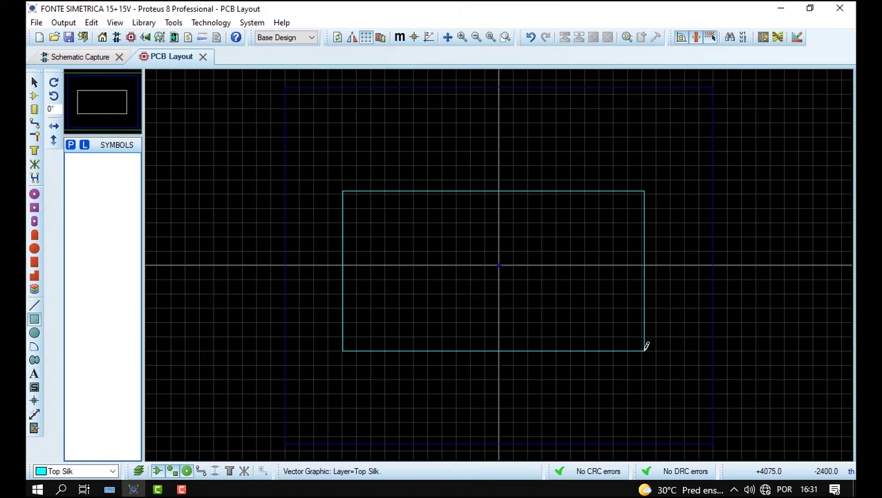
Move the drawn rectangle to the Board Edge layer and return to selection mode.
{"action": "right_click", "coordinate": [647, 345]}
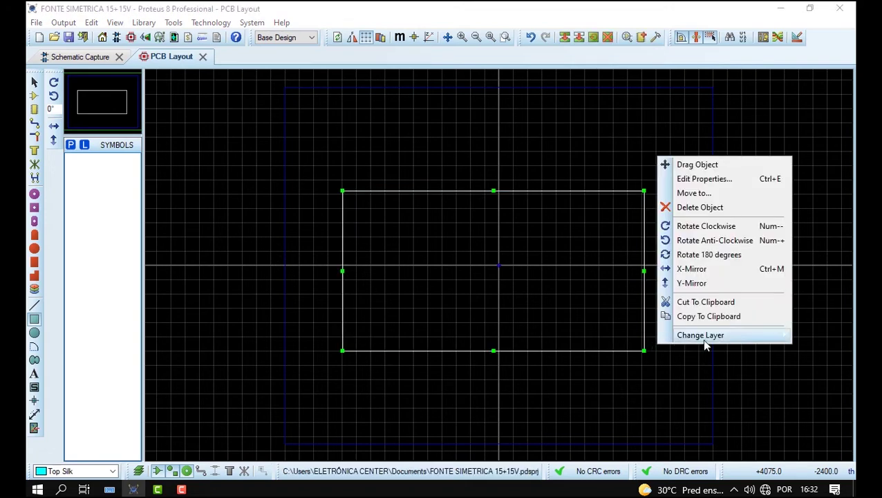
{"action": "mouse_move", "coordinate": [705, 343]}
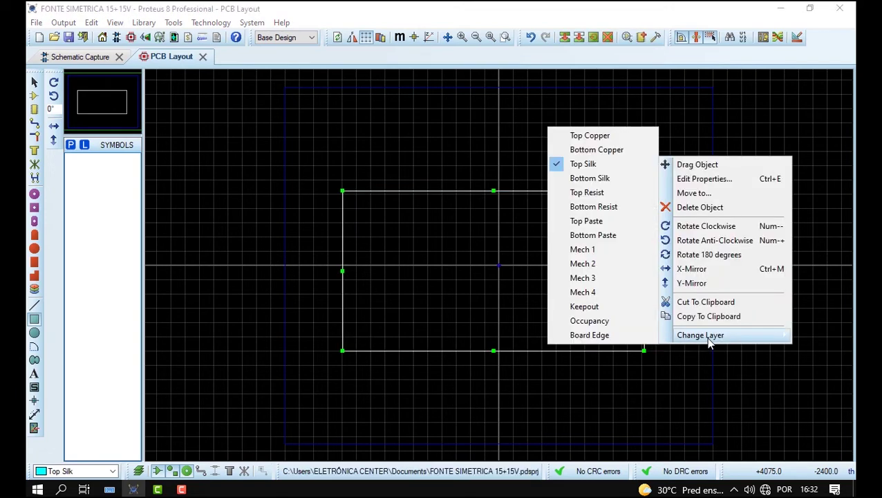
{"action": "left_click", "coordinate": [620, 339]}
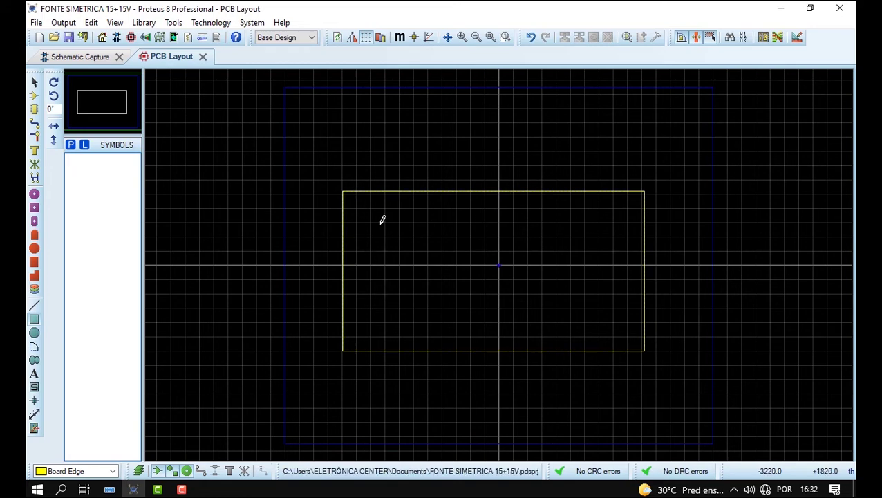
{"action": "left_click", "coordinate": [31, 83]}
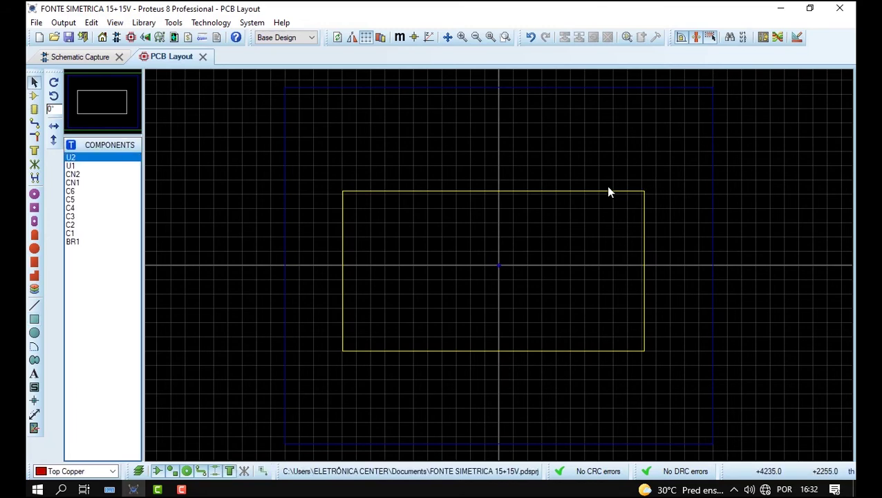
Inspect the bare board in the 3D Visualizer from several angles and from above, and return to the PCB layout.
{"action": "left_click", "coordinate": [147, 38]}
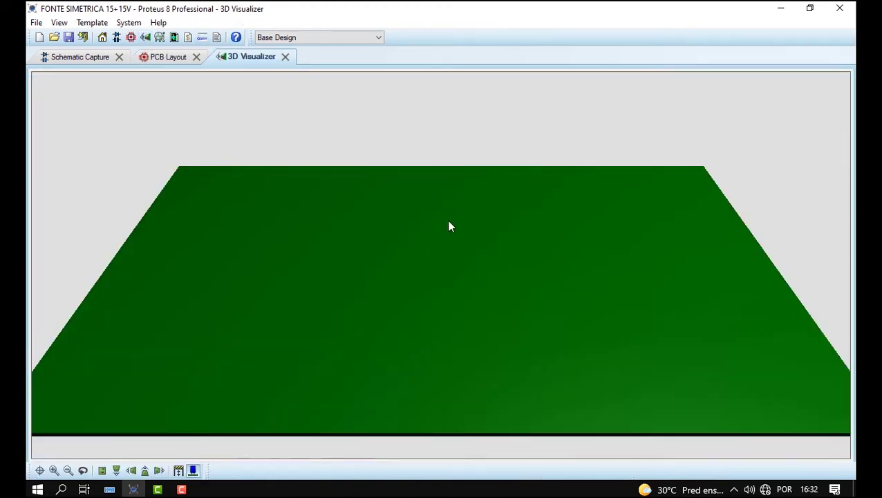
{"action": "key", "text": "F8"}
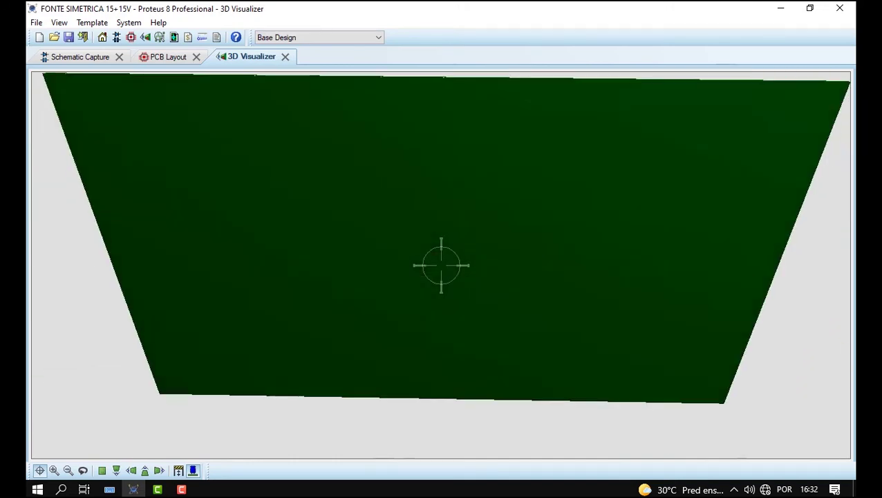
{"action": "left_click", "coordinate": [441, 266]}
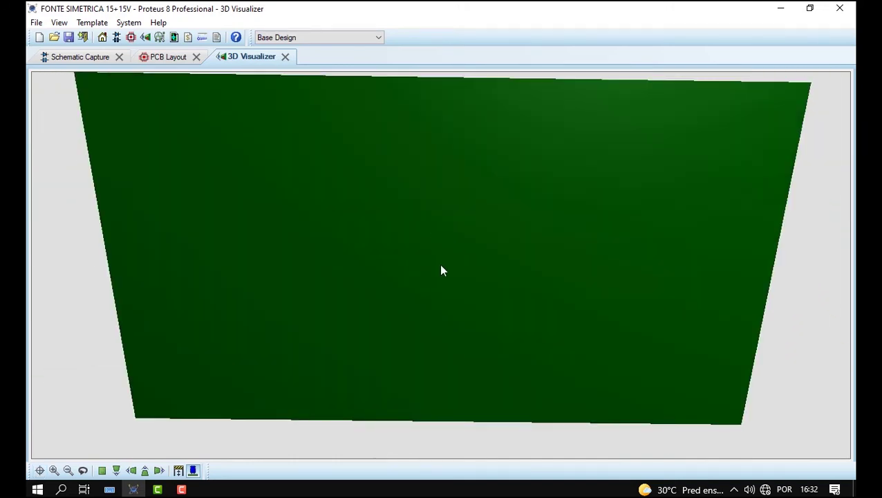
{"action": "key", "text": "F9"}
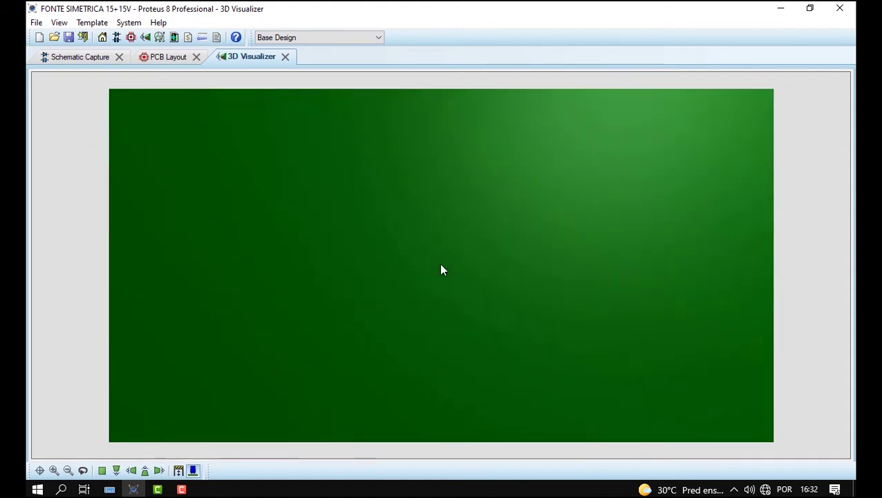
{"action": "left_click", "coordinate": [170, 59]}
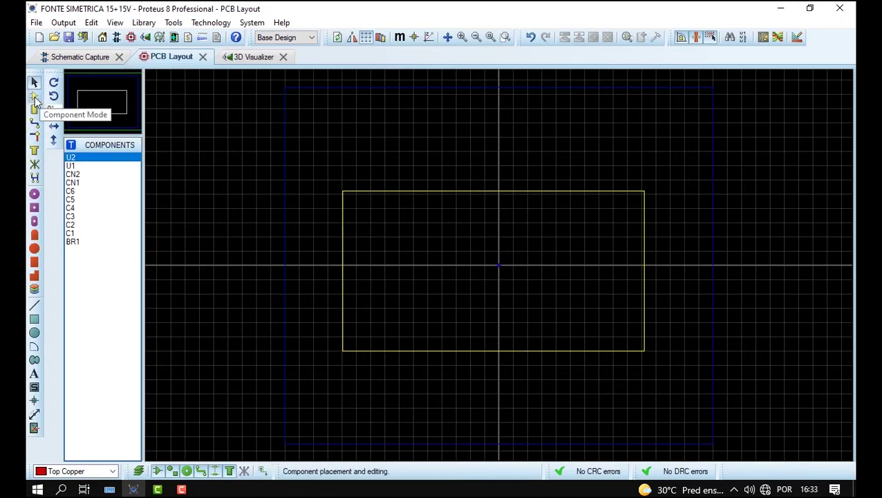
List the components available for placement in the PCB layout and compare them with the schematic.
{"action": "left_click", "coordinate": [35, 100]}
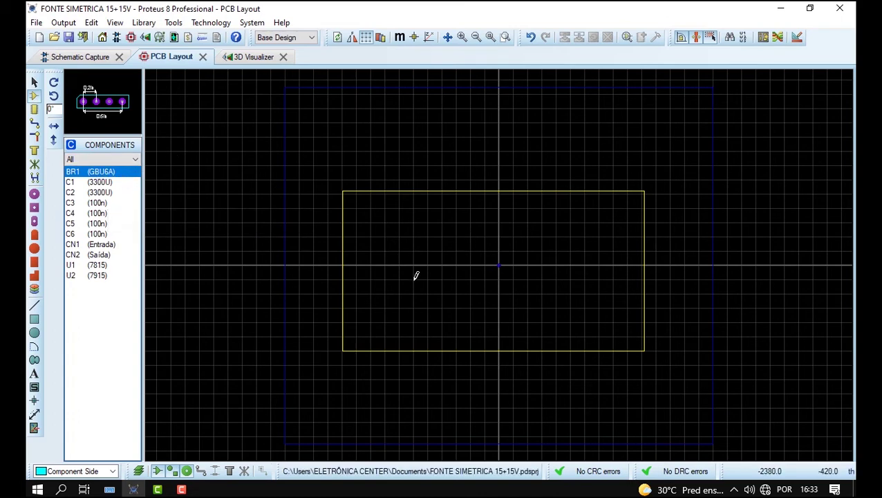
{"action": "left_click", "coordinate": [96, 58]}
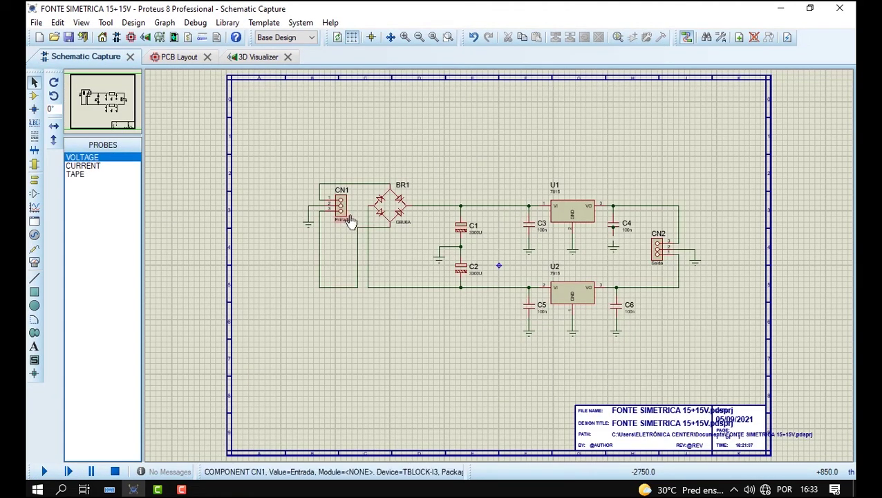
{"action": "left_click", "coordinate": [170, 57]}
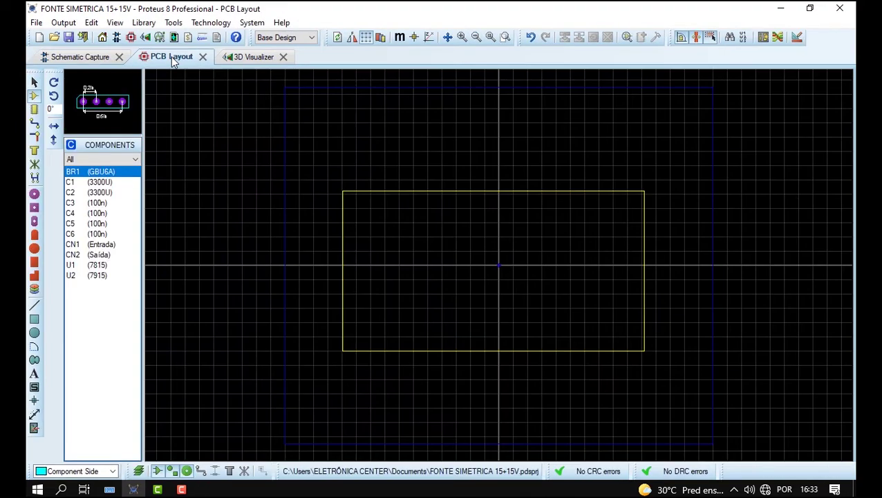
Place input connector CN1 (Entrada) near the board outline's left edge and bridge rectifier BR1 just to its right.
{"action": "left_click", "coordinate": [100, 246]}
{"action": "left_click", "coordinate": [371, 270]}
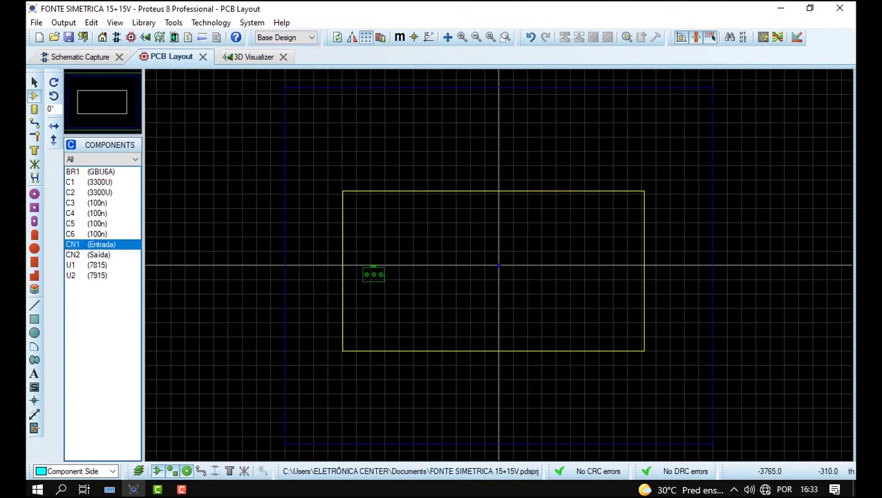
{"action": "left_click", "coordinate": [87, 56]}
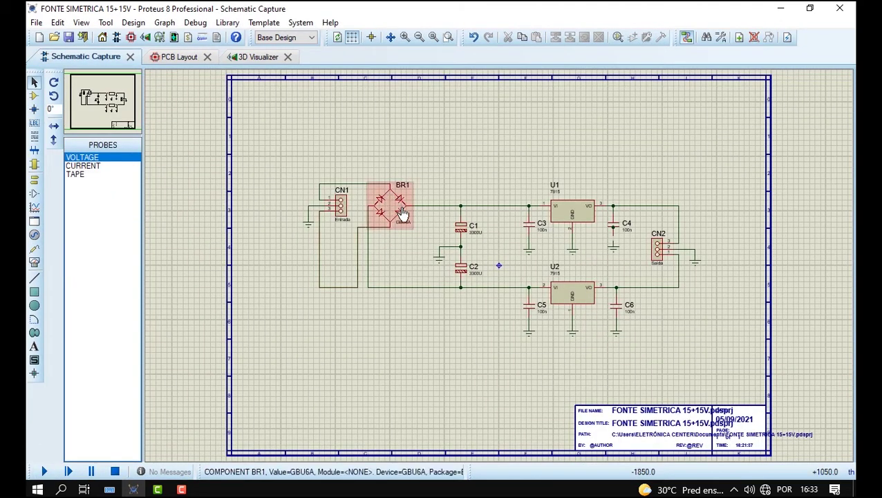
{"action": "left_click", "coordinate": [178, 57]}
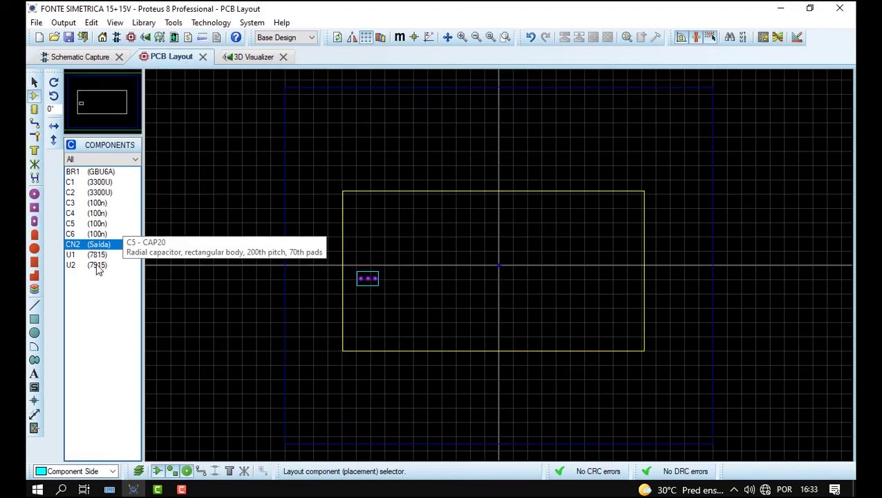
{"action": "left_click", "coordinate": [96, 172]}
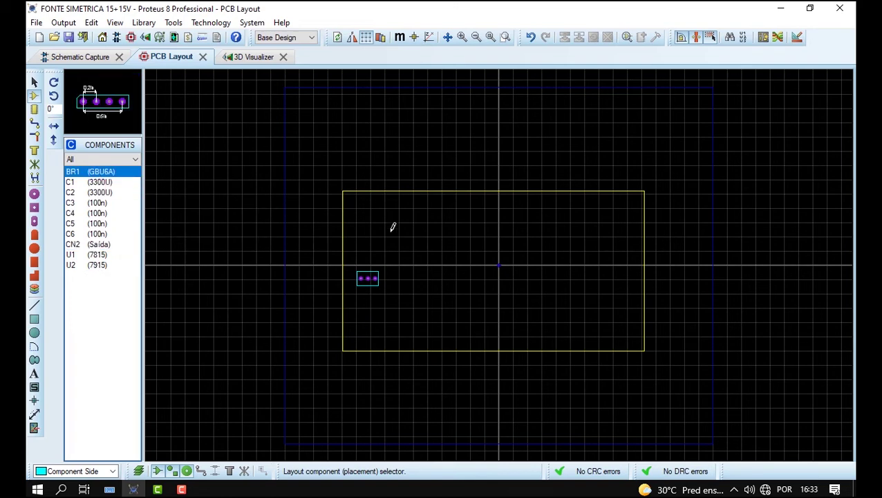
{"action": "left_click", "coordinate": [403, 281]}
{"action": "key", "text": "F6"}
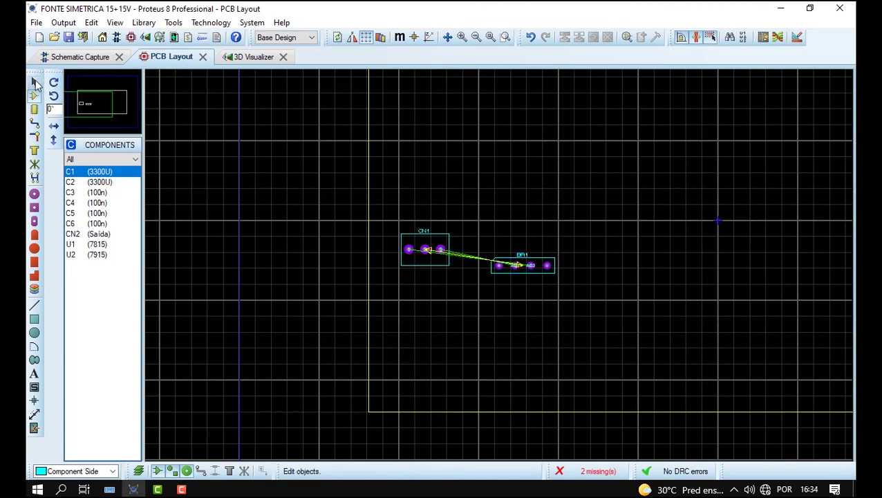
Rotate bridge rectifier BR1 anti-clockwise so its row of pads runs vertically.
{"action": "left_click", "coordinate": [34, 83]}
{"action": "left_click_drag", "start_coordinate": [482, 217], "coordinate": [579, 332]}
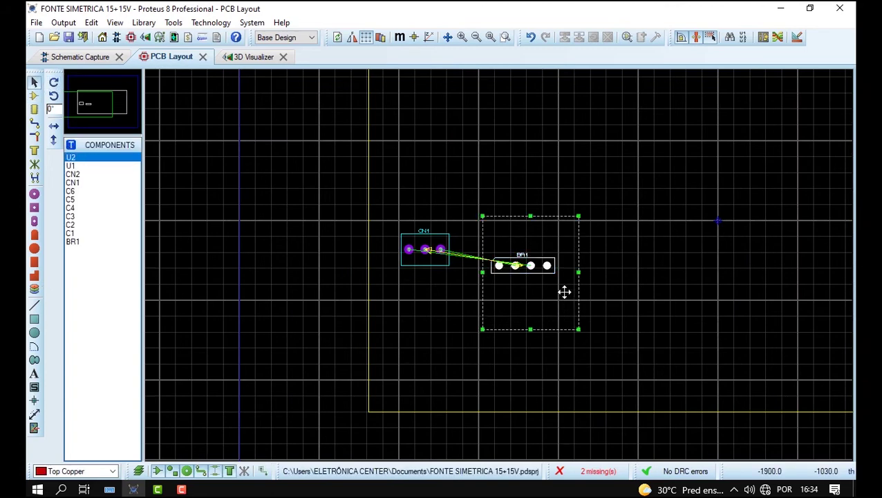
{"action": "right_click", "coordinate": [564, 257]}
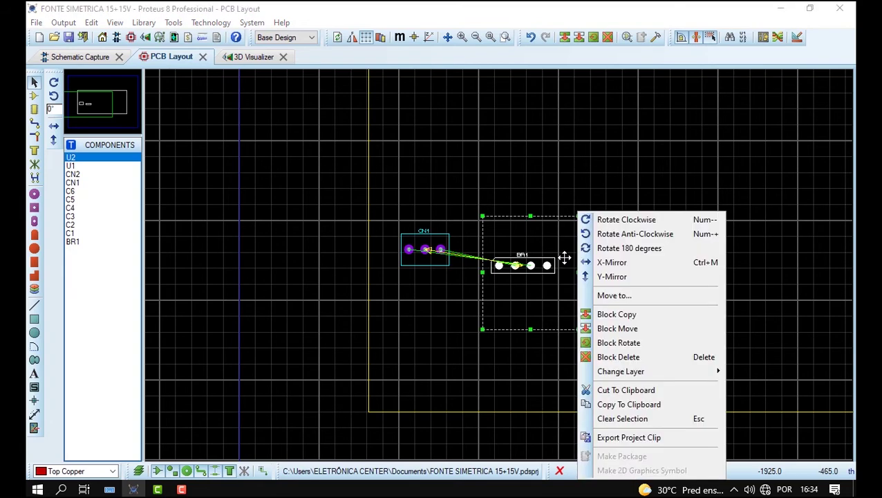
{"action": "left_click", "coordinate": [605, 236]}
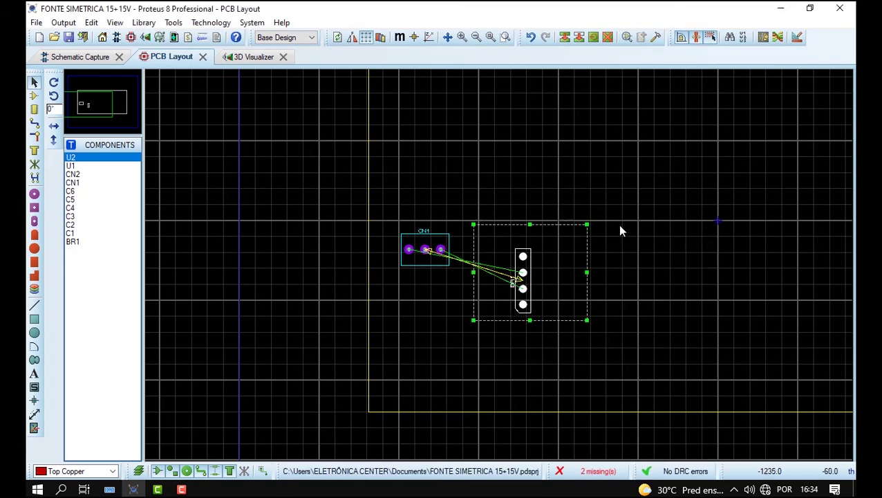
Rotate connector CN1 clockwise and move bridge BR1 closer, level with the connector.
{"action": "left_click_drag", "start_coordinate": [378, 198], "coordinate": [456, 314]}
{"action": "right_click", "coordinate": [438, 274]}
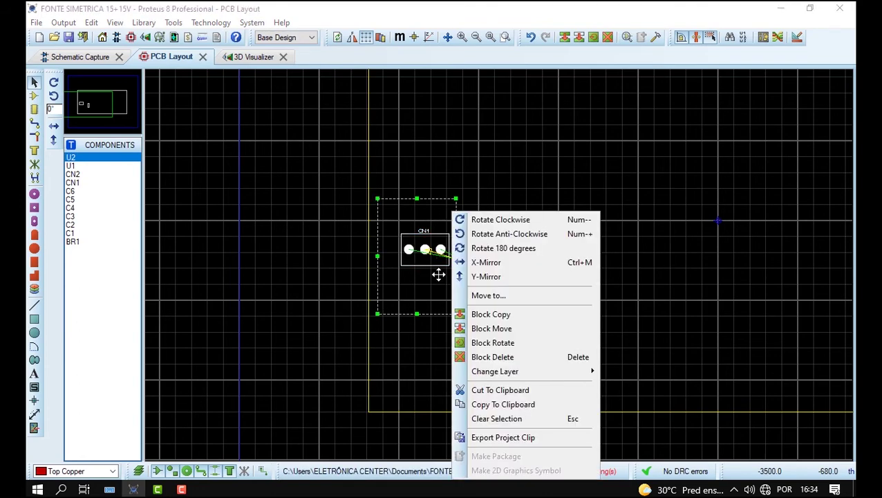
{"action": "left_click", "coordinate": [502, 220]}
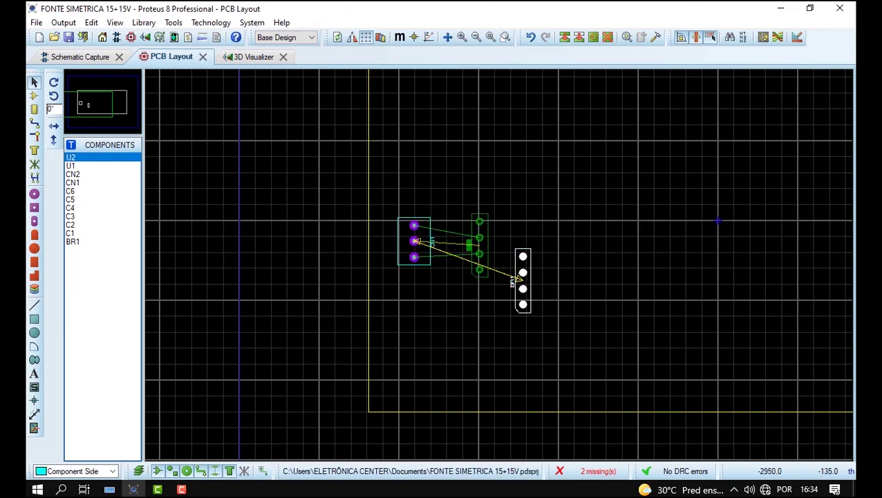
{"action": "key", "text": "F7"}
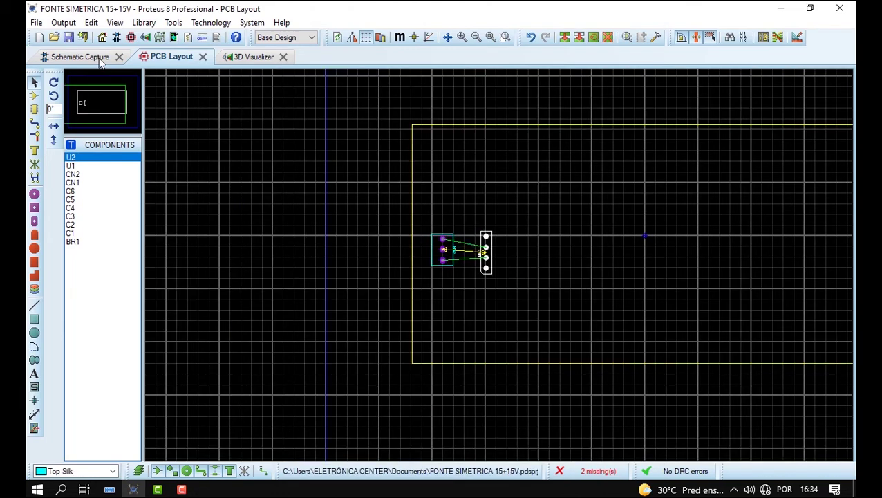
Following the schematic, place the 3300U capacitors C1 and C2 one above the other to the right of BR1.
{"action": "left_click", "coordinate": [96, 60]}
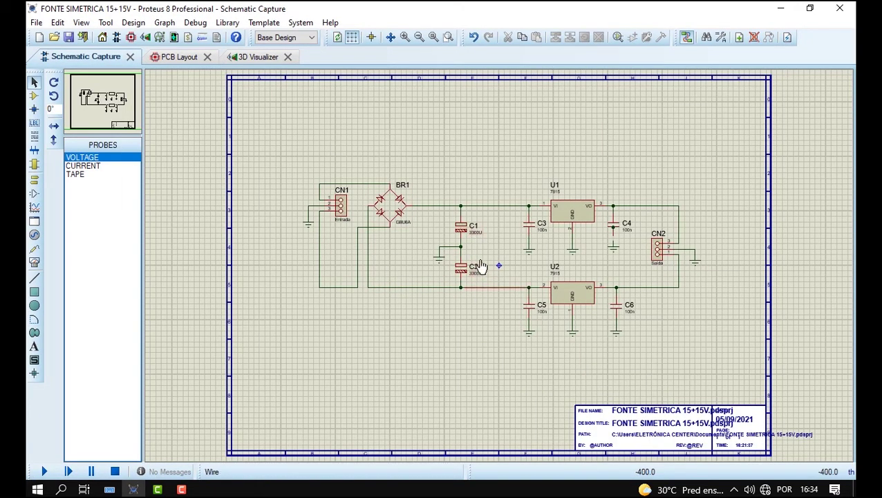
{"action": "scroll", "coordinate": [479, 266], "scroll_direction": "up", "scroll_amount": 1}
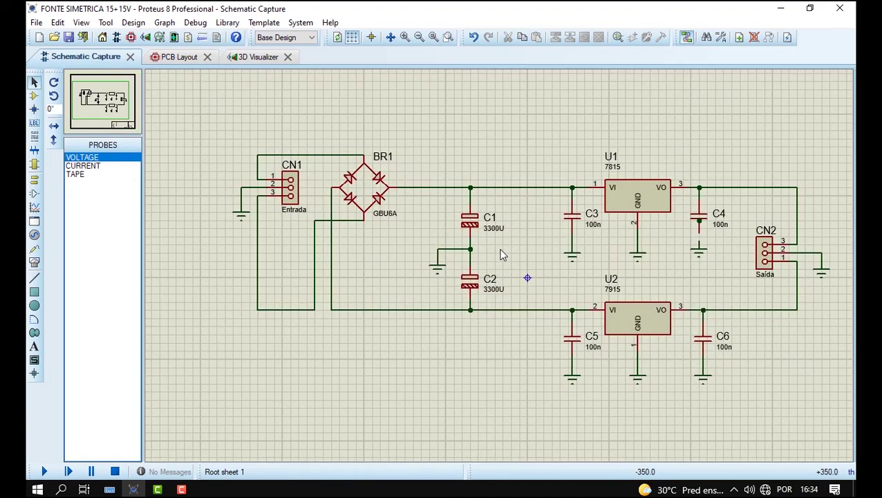
{"action": "scroll", "coordinate": [502, 255], "scroll_direction": "down", "scroll_amount": 2}
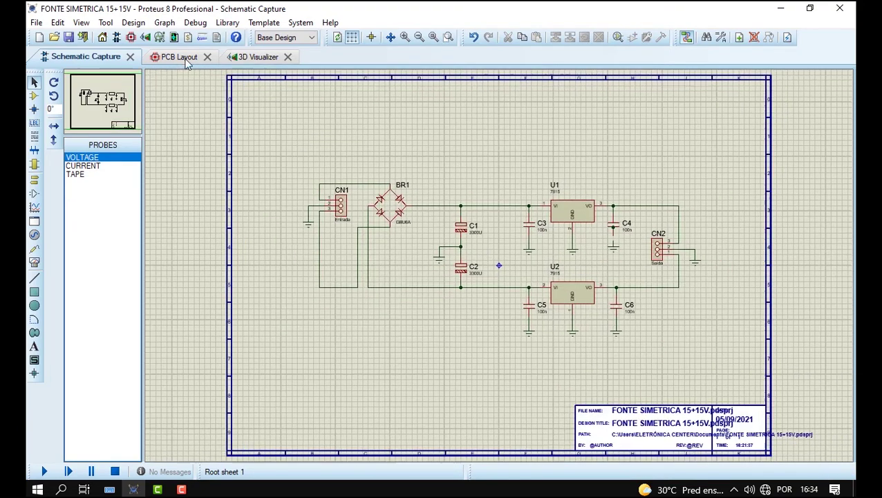
{"action": "left_click", "coordinate": [184, 60]}
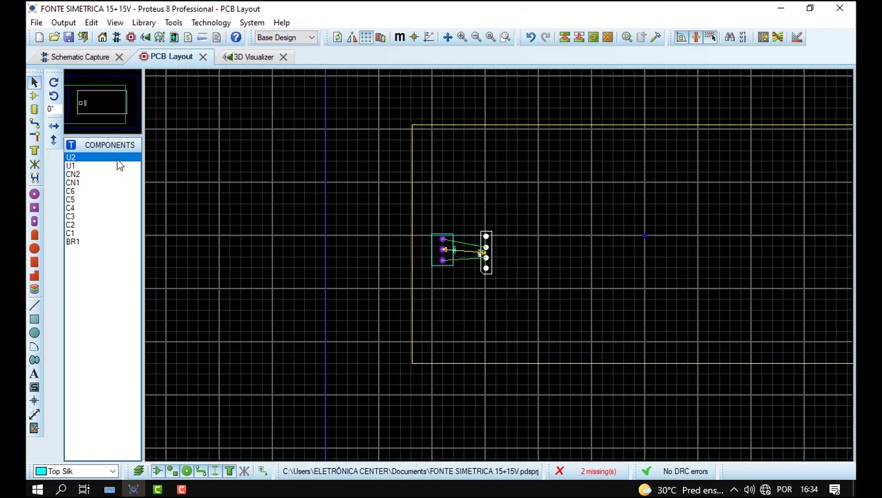
{"action": "left_click", "coordinate": [34, 95]}
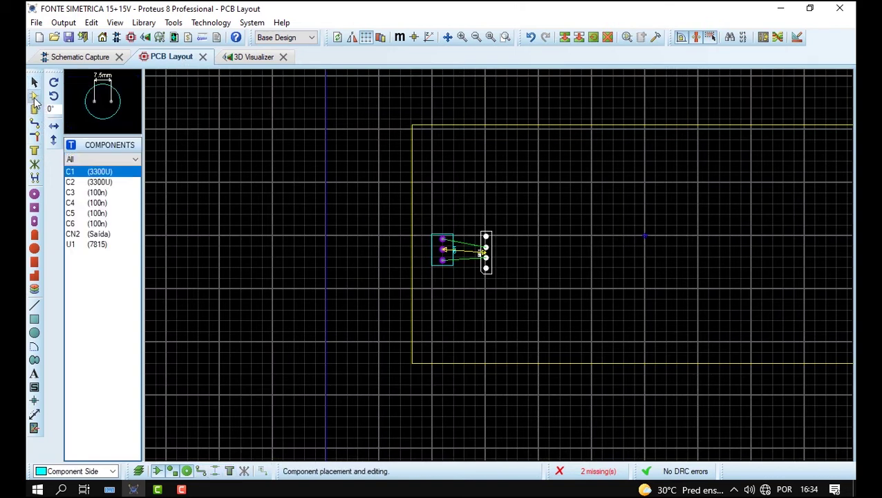
{"action": "left_click", "coordinate": [558, 208]}
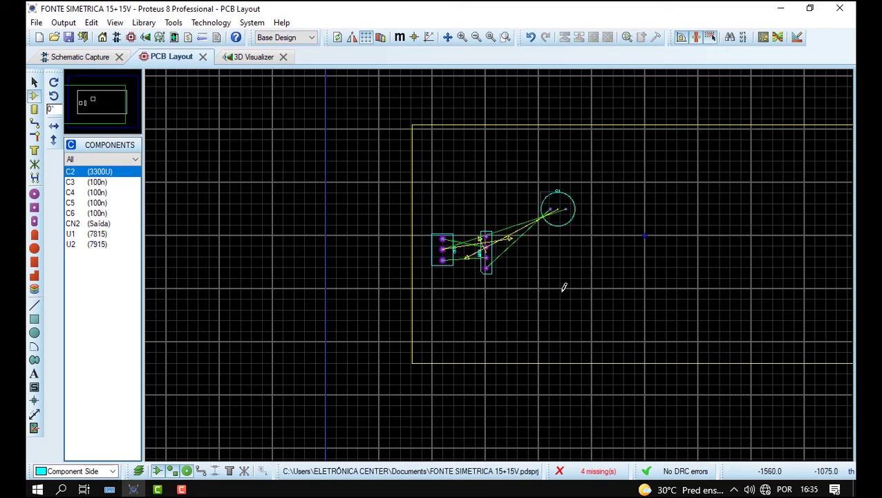
{"action": "left_click", "coordinate": [562, 286]}
{"action": "scroll", "coordinate": [553, 276], "scroll_direction": "up", "scroll_amount": 1}
{"action": "left_click", "coordinate": [34, 82]}
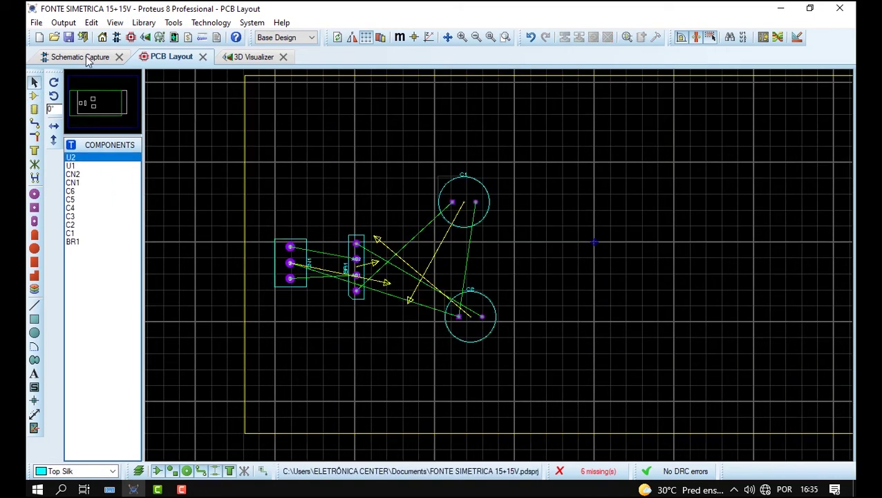
Following the schematic, place 100n capacitor C3 to the right of C1 and C5 to the right of C2.
{"action": "left_click", "coordinate": [80, 57]}
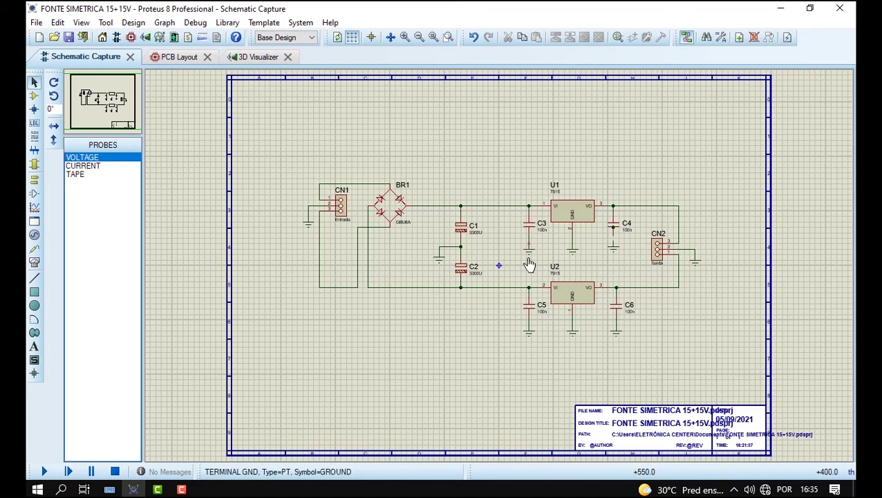
{"action": "left_click", "coordinate": [180, 57]}
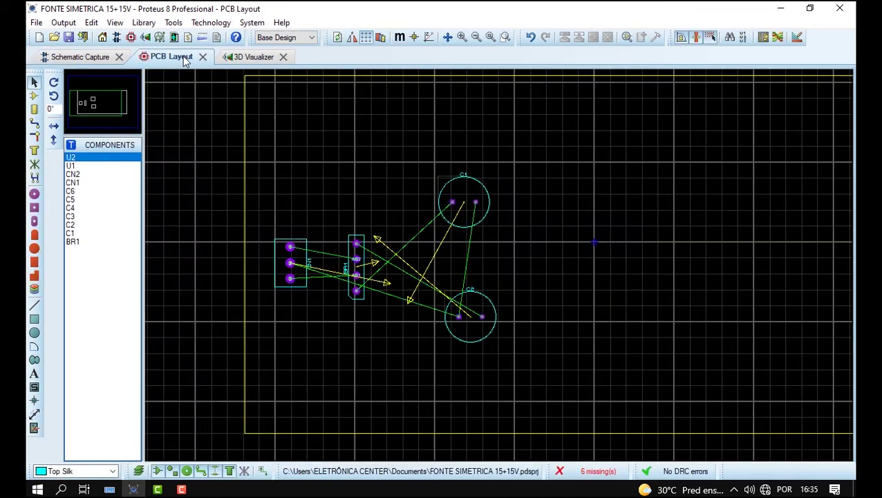
{"action": "left_click", "coordinate": [555, 206]}
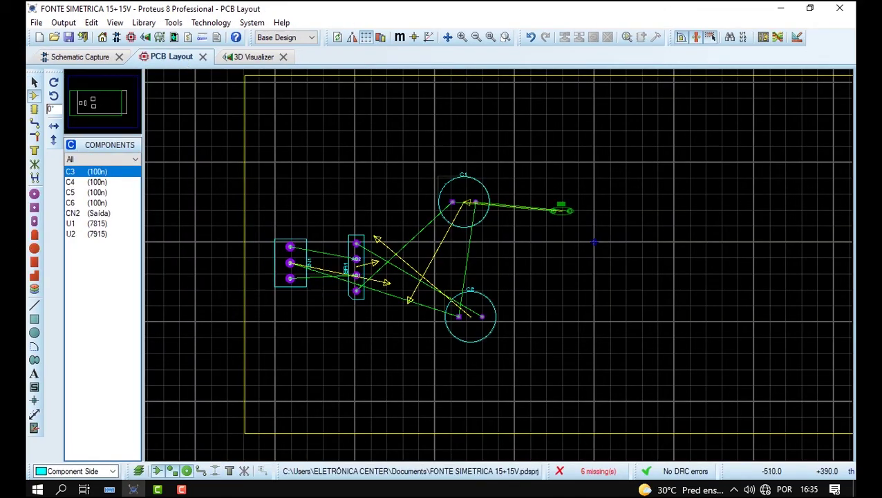
{"action": "left_click", "coordinate": [560, 209]}
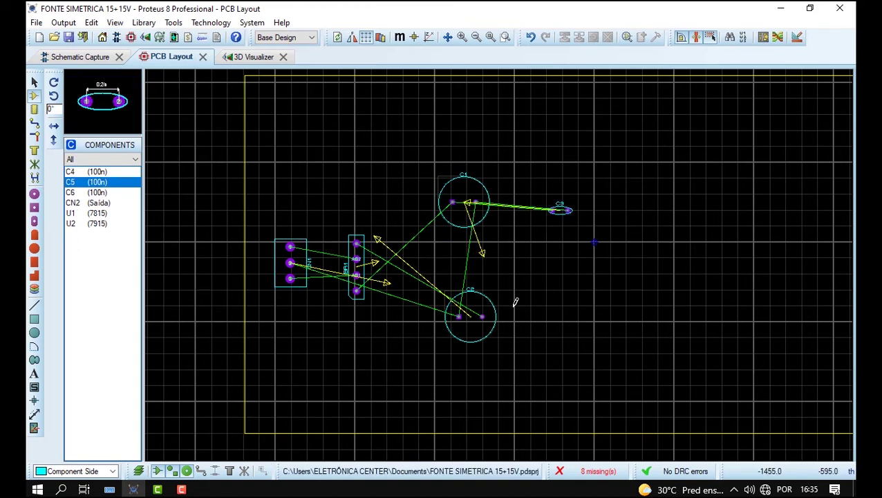
{"action": "left_click", "coordinate": [552, 311]}
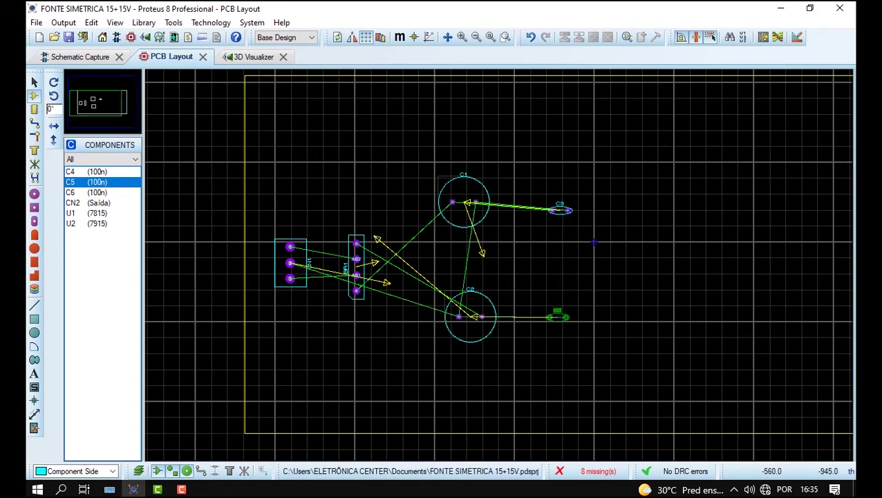
{"action": "left_click", "coordinate": [558, 317]}
After checking the schematic, place regulator U1 (7815) to the right of C3 and U2 (7915) to the right of C5.
{"action": "left_click", "coordinate": [93, 59]}
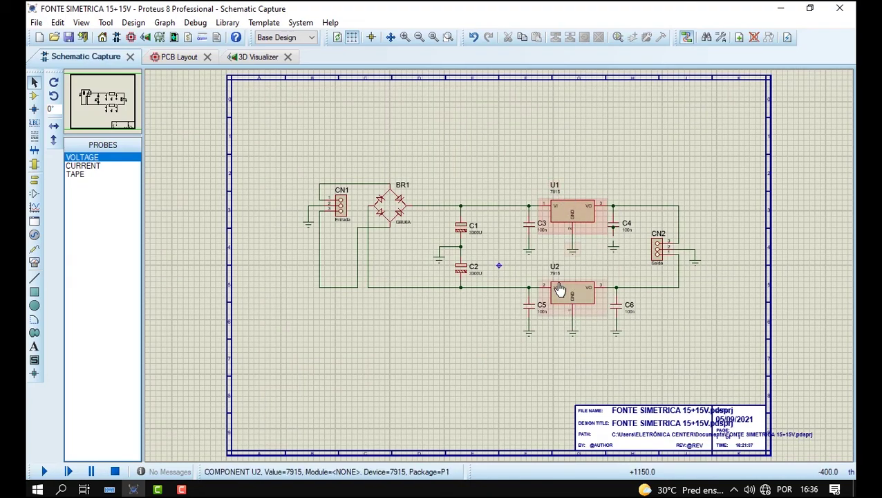
{"action": "left_click", "coordinate": [180, 58]}
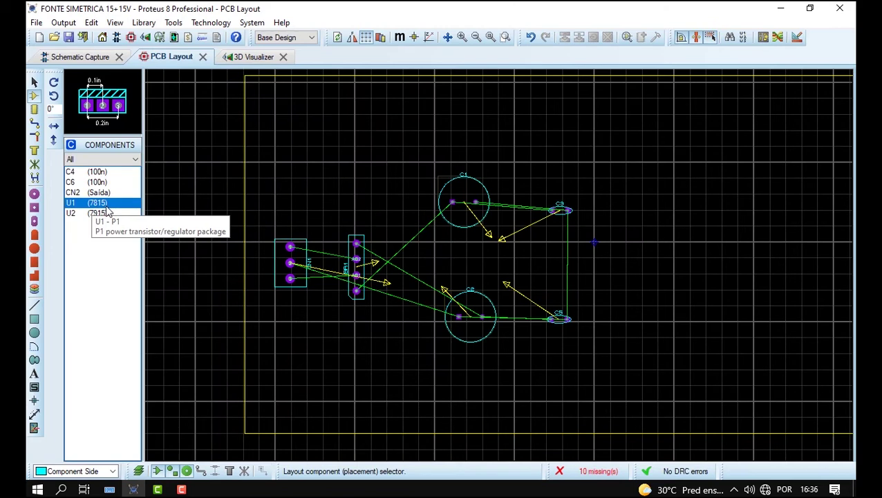
{"action": "left_click", "coordinate": [635, 212]}
{"action": "left_click", "coordinate": [634, 213]}
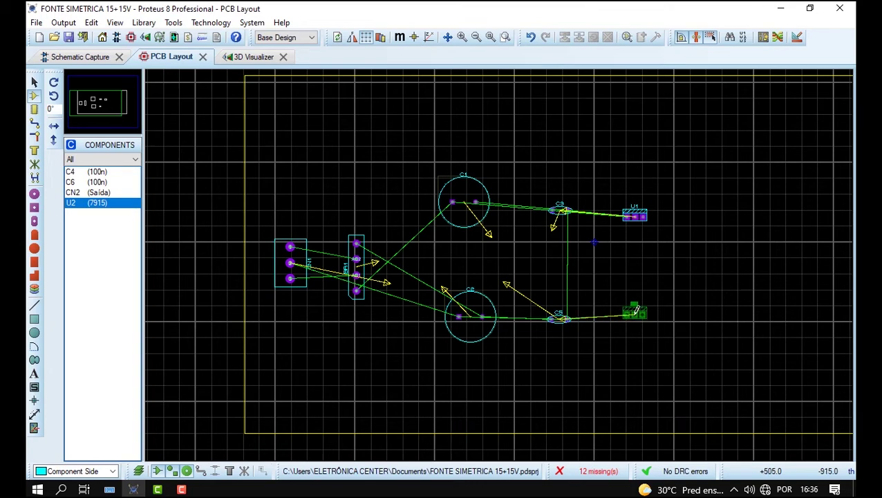
{"action": "left_click", "coordinate": [635, 313]}
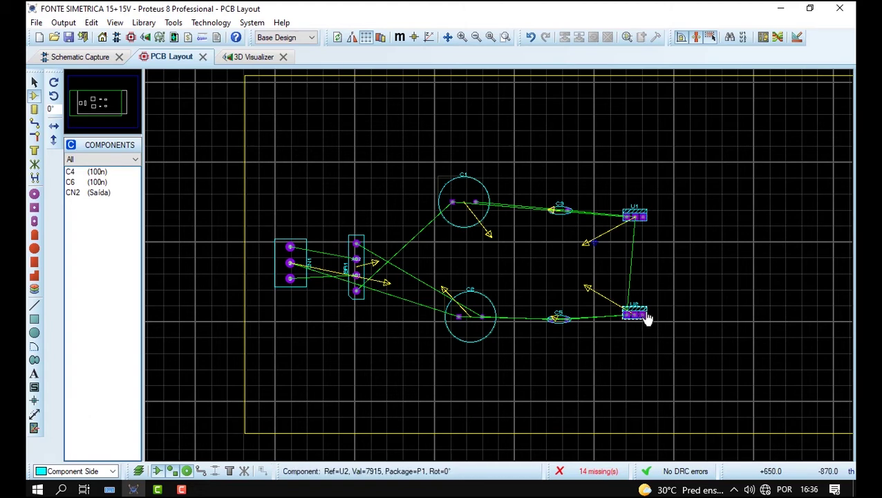
Place capacitors C4 and C6 to the right of regulators U1 and U2, with output connector CN2 (Saída) beyond them.
{"action": "left_click", "coordinate": [90, 58]}
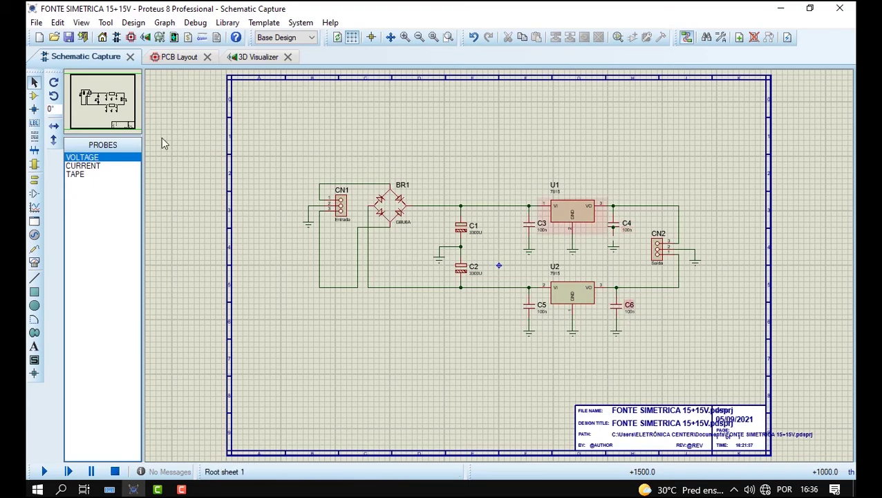
{"action": "left_click", "coordinate": [173, 56]}
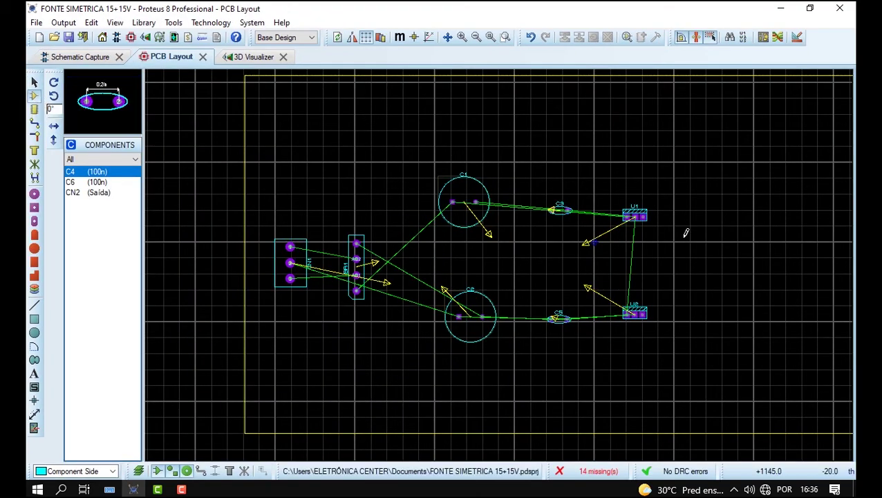
{"action": "left_click", "coordinate": [694, 221]}
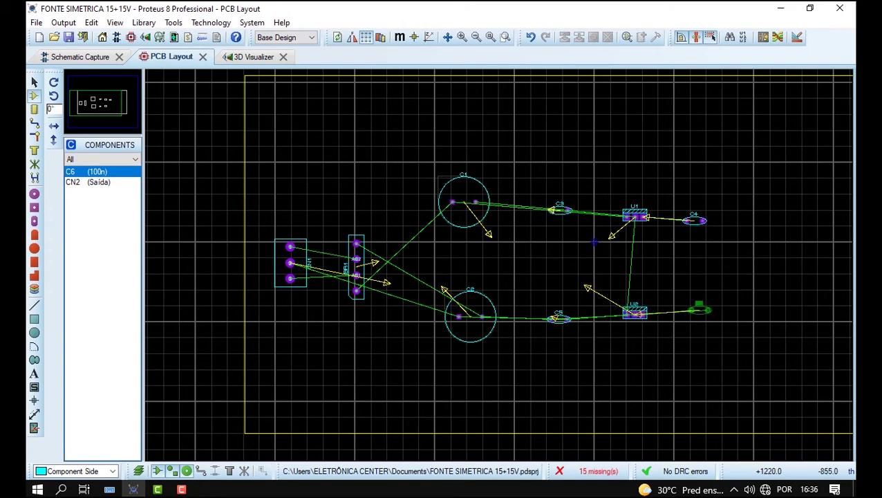
{"action": "left_click", "coordinate": [700, 309]}
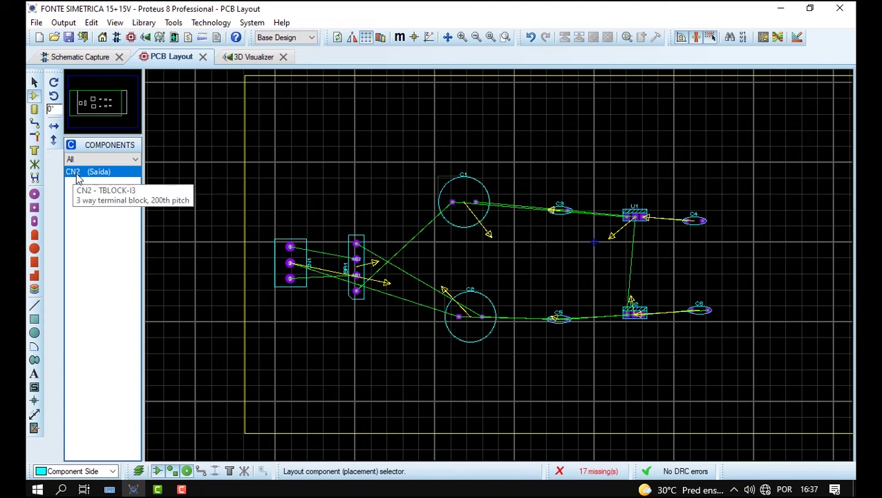
{"action": "left_click", "coordinate": [755, 273]}
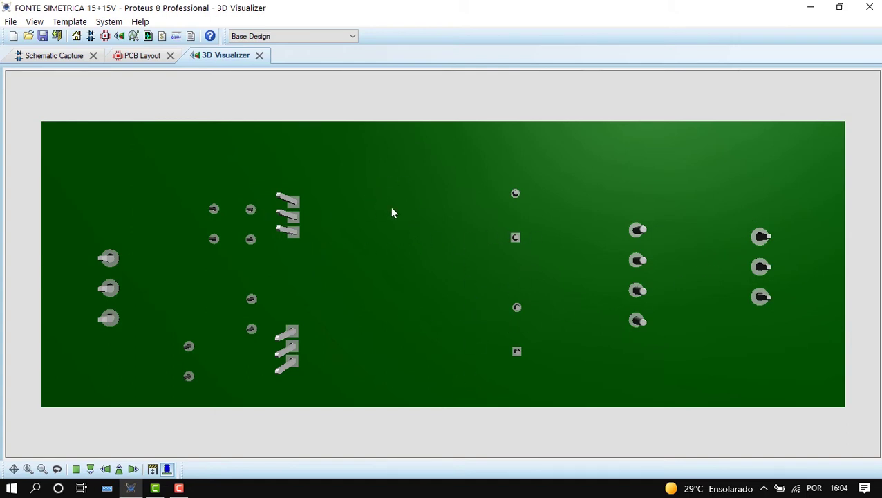
Inspect the populated board in the 3D Visualizer and compare the component arrangement with the PCB layout.
{"action": "middle_click", "coordinate": [444, 299]}
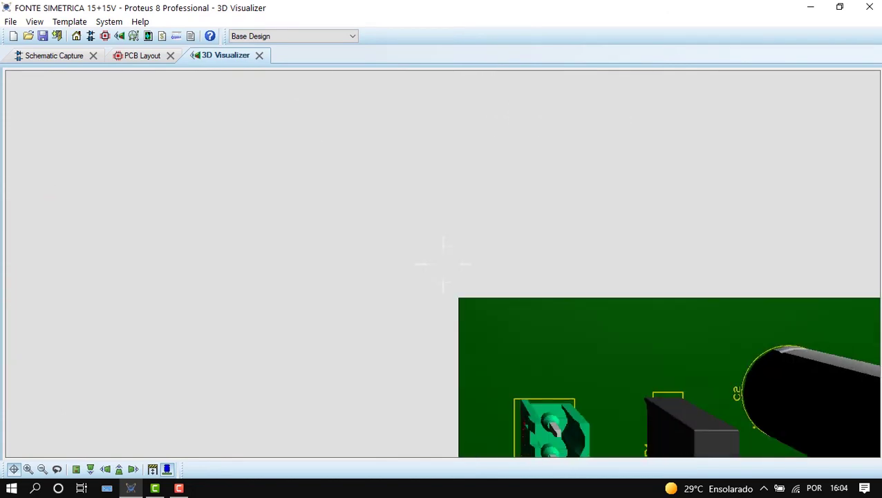
{"action": "middle_click", "coordinate": [459, 304]}
{"action": "left_click", "coordinate": [142, 55]}
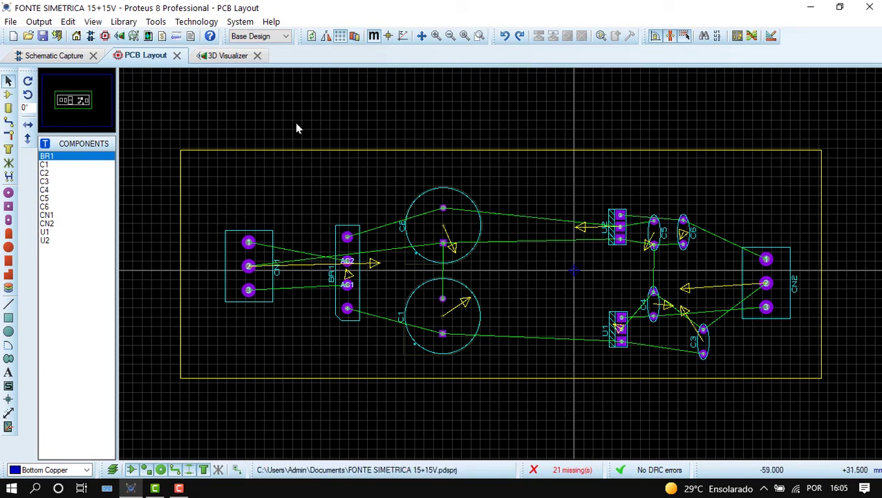
{"action": "left_click", "coordinate": [225, 58]}
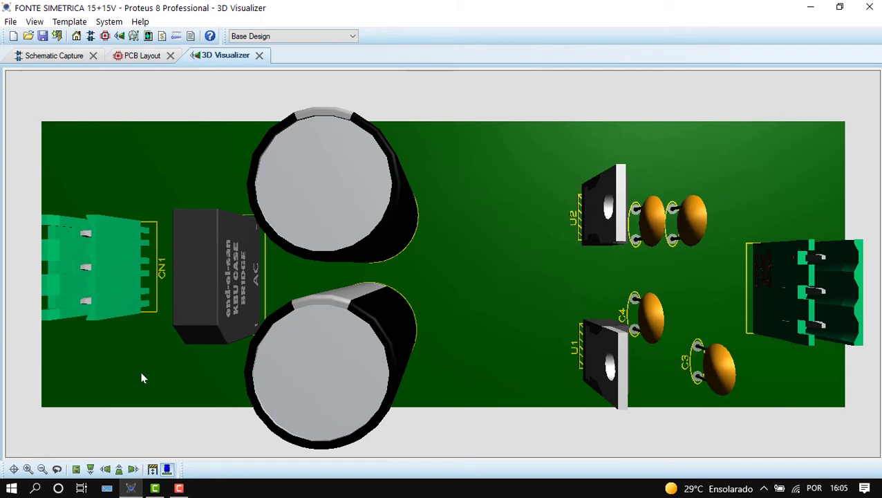
Hide the component models in the 3D view to inspect the bare board's footprints, and return to the PCB layout.
{"action": "left_click", "coordinate": [167, 470]}
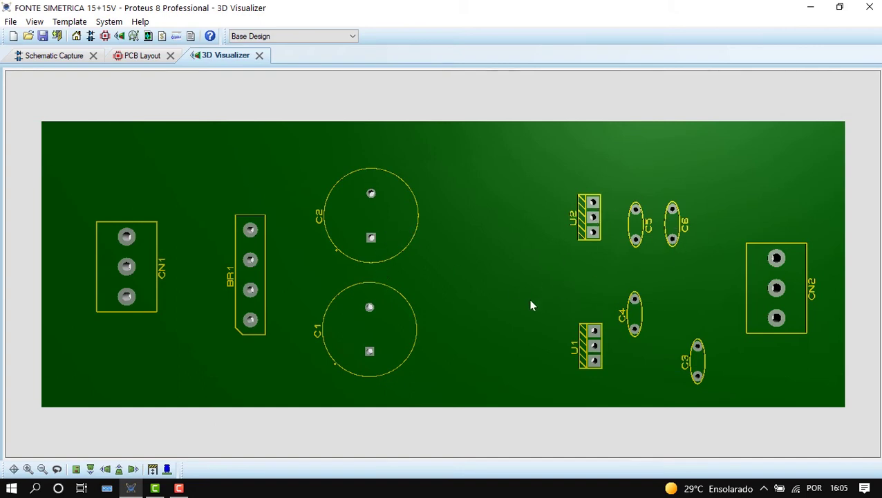
{"action": "left_click", "coordinate": [141, 56]}
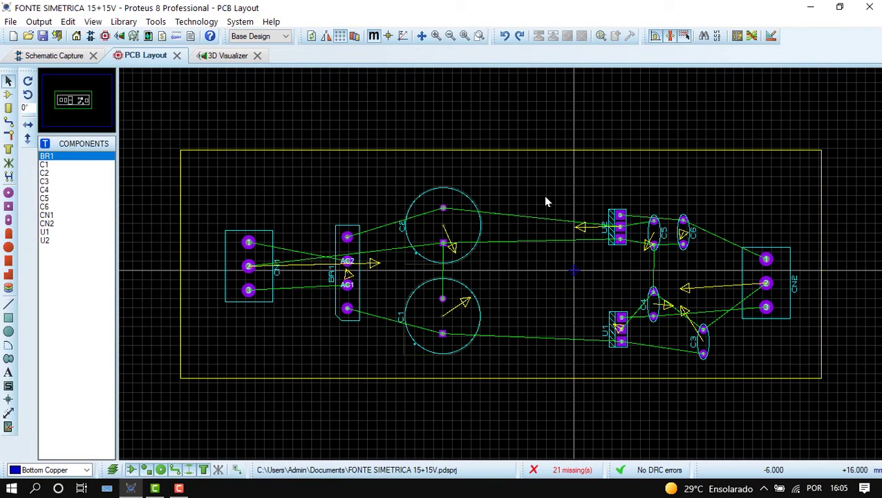
Try moving capacitor C1 to other spots on and beyond the board's lower edge, and undo the moves.
{"action": "left_click", "coordinate": [477, 338]}
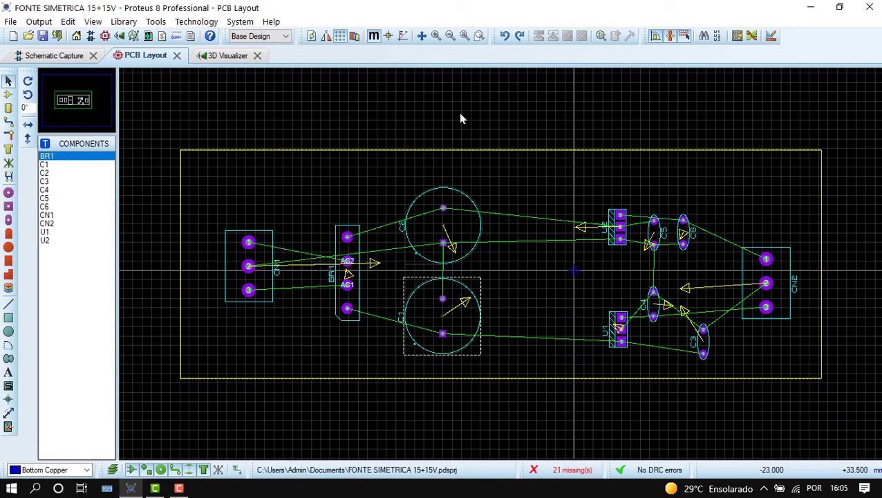
{"action": "left_click", "coordinate": [478, 318]}
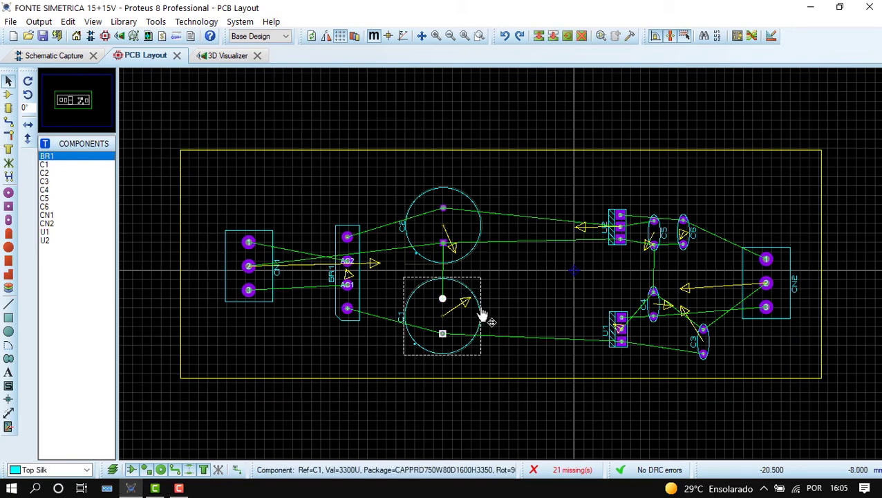
{"action": "left_click_drag", "start_coordinate": [477, 315], "coordinate": [511, 360]}
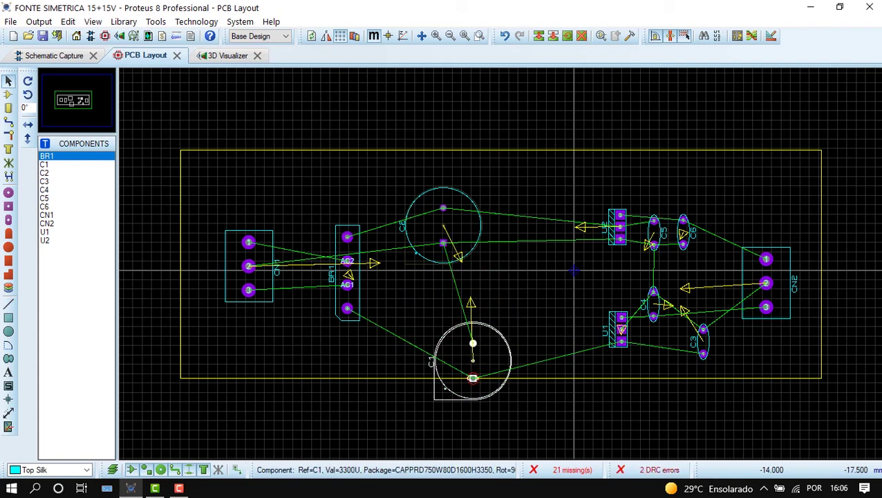
{"action": "left_click", "coordinate": [504, 37]}
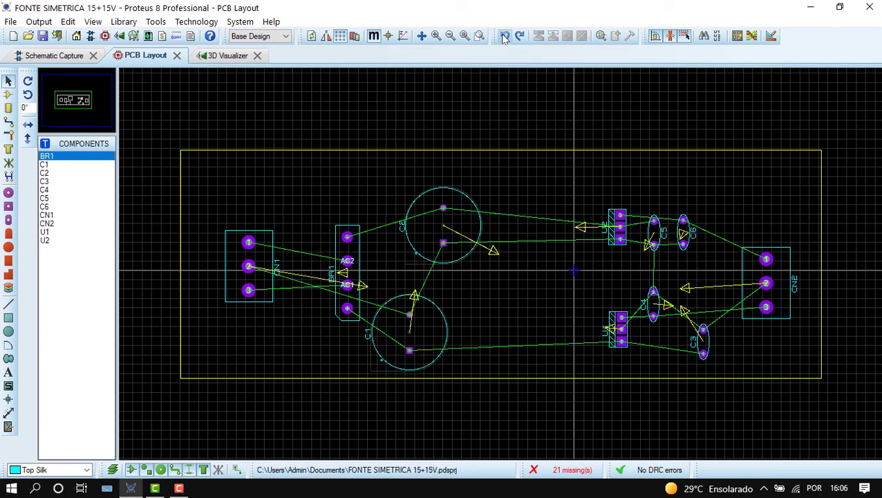
{"action": "left_click", "coordinate": [505, 37]}
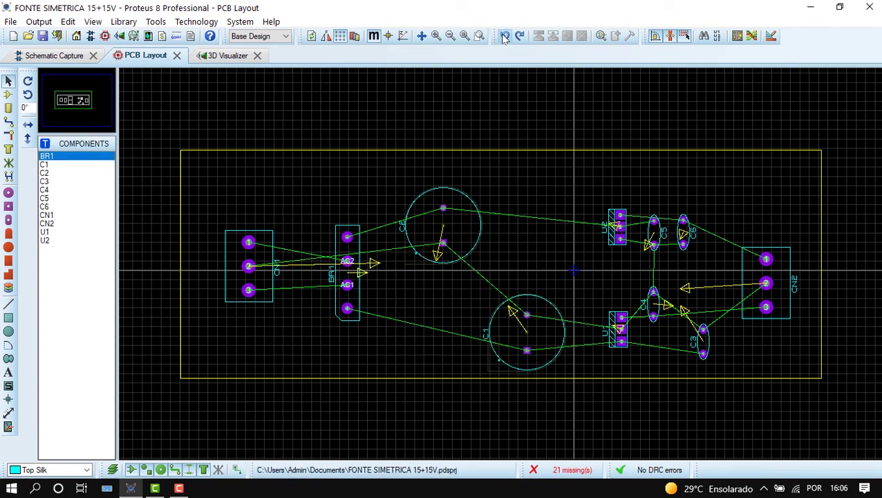
{"action": "left_click", "coordinate": [504, 37]}
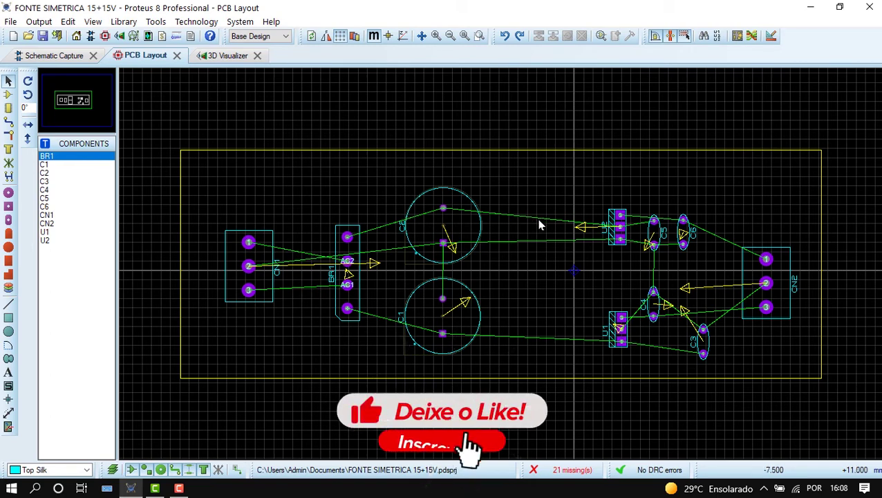
Inspect the underside of the bare board in the 3D Visualizer and return to the PCB layout.
{"action": "left_click", "coordinate": [232, 56]}
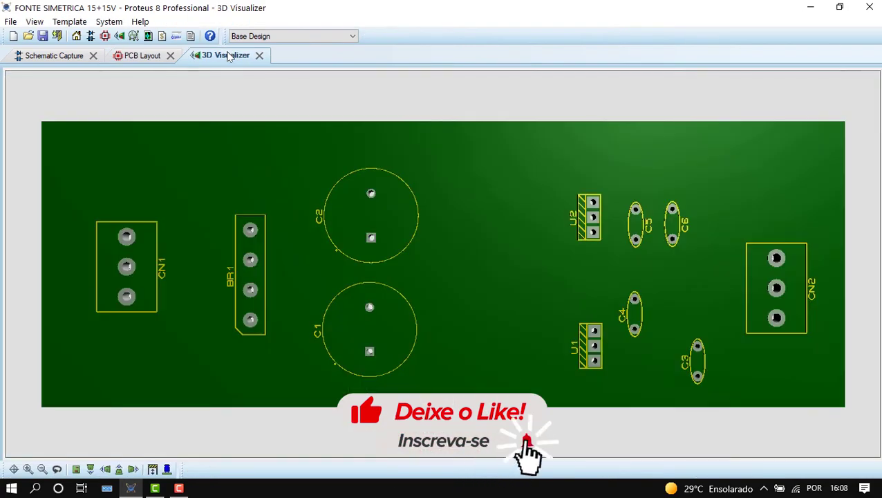
{"action": "left_click_drag", "start_coordinate": [466, 315], "coordinate": [695, 187]}
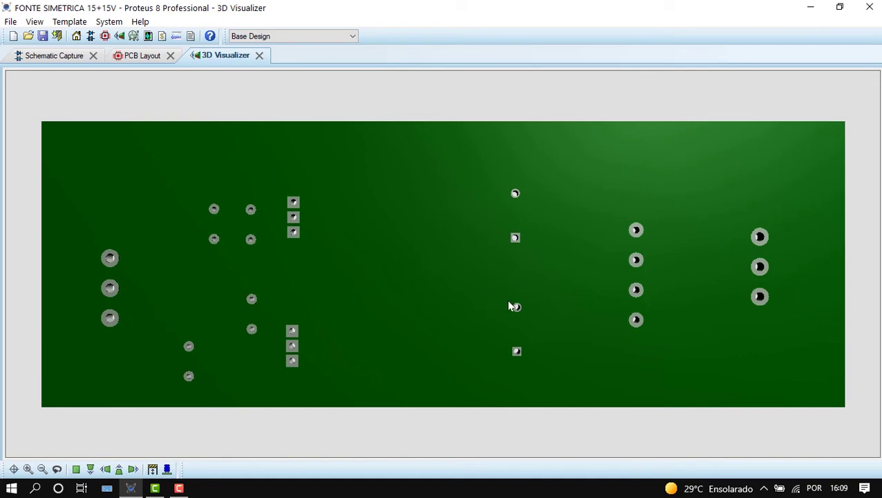
{"action": "left_click", "coordinate": [141, 55]}
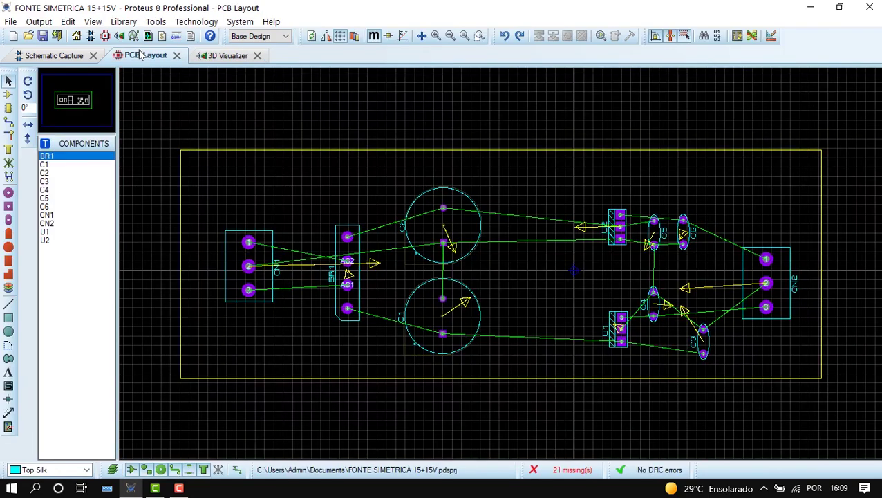
In the Design Rule Manager, set the POWER net class's trace style to T70.
{"action": "left_click", "coordinate": [772, 37]}
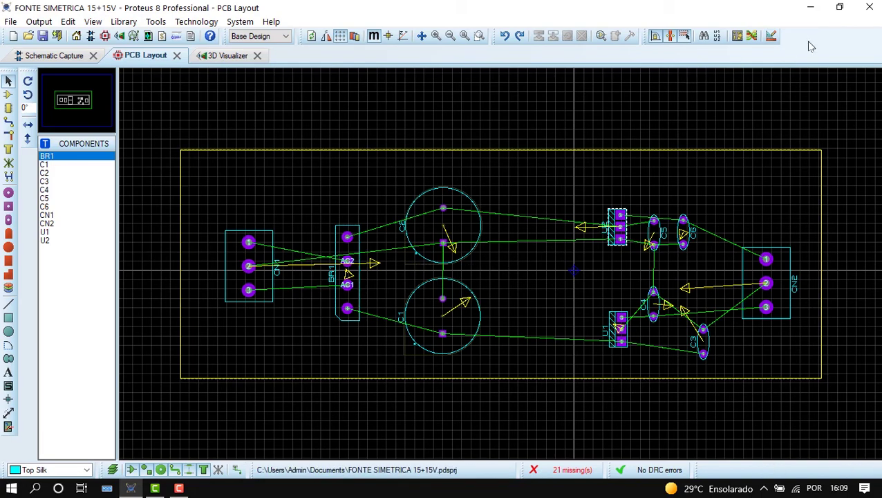
{"action": "left_click", "coordinate": [772, 37]}
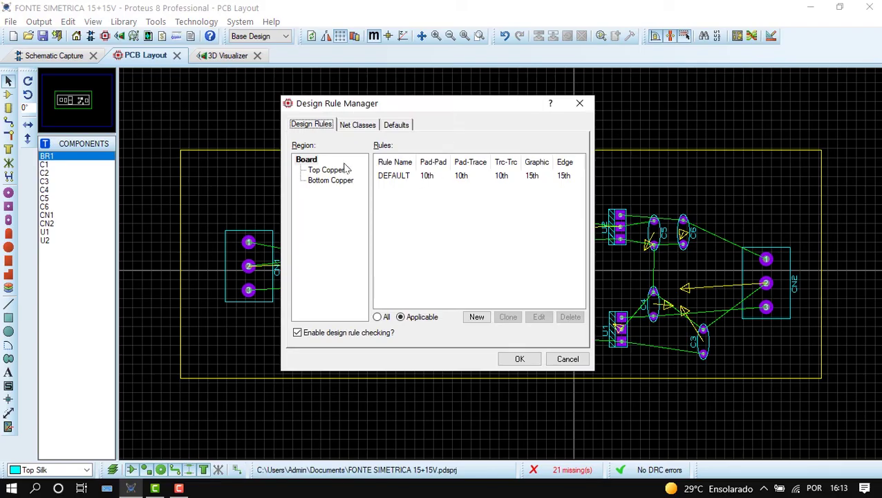
{"action": "left_click", "coordinate": [358, 127]}
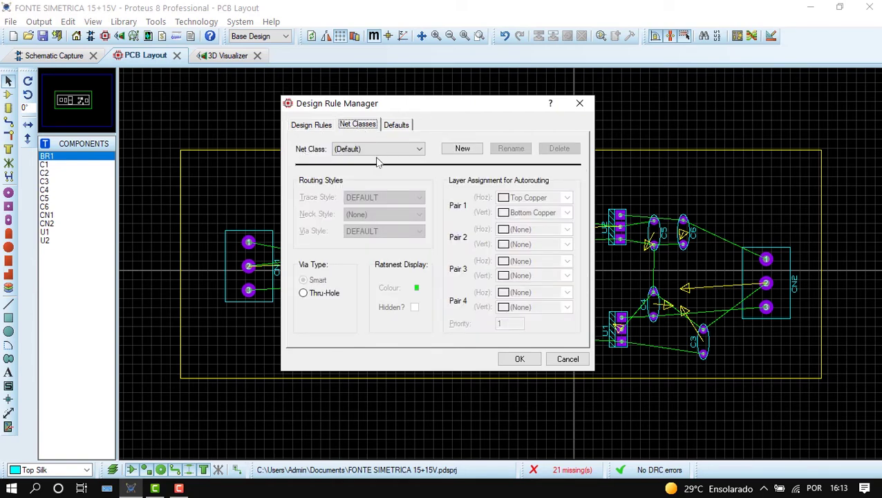
{"action": "left_click", "coordinate": [344, 152]}
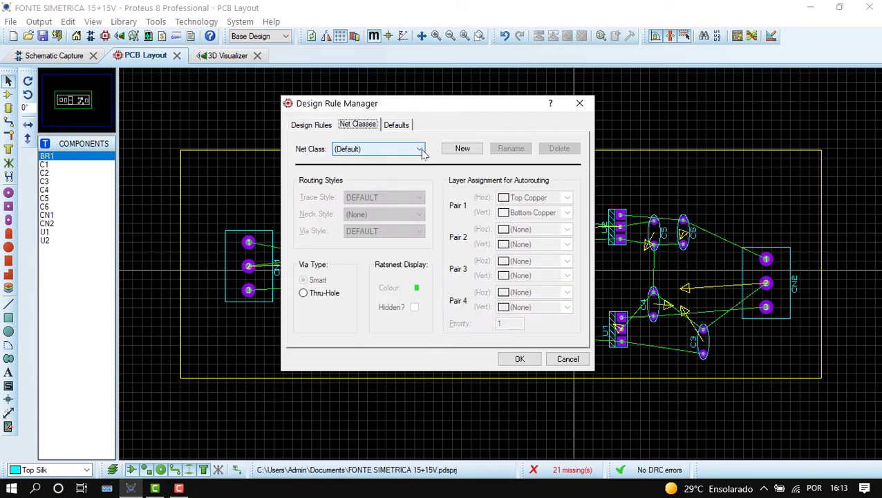
{"action": "left_click", "coordinate": [420, 150]}
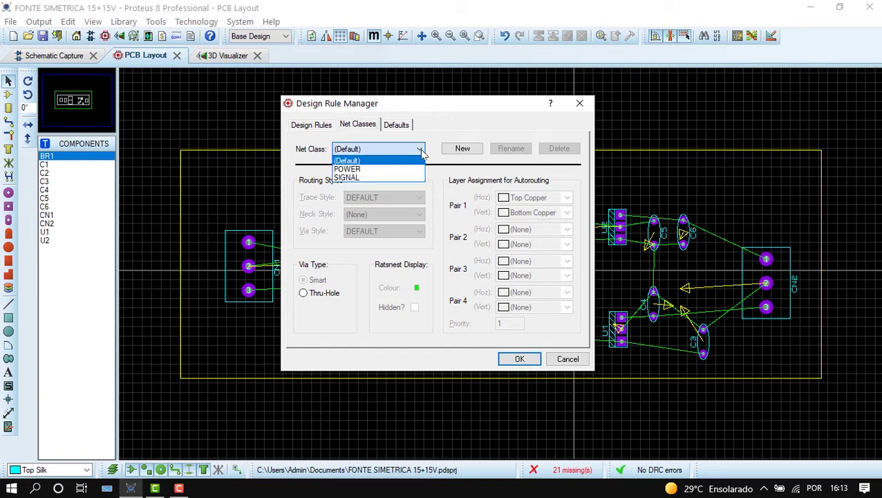
{"action": "left_click", "coordinate": [373, 169]}
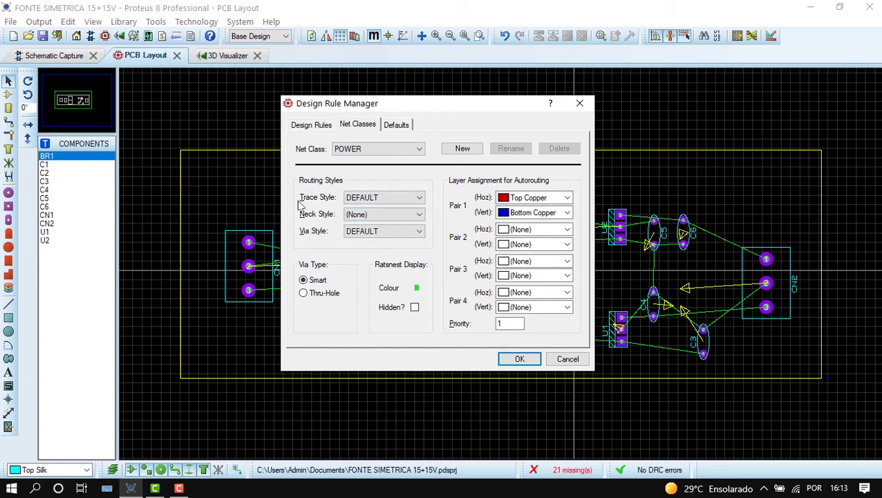
{"action": "left_click", "coordinate": [418, 197]}
{"action": "scroll", "coordinate": [394, 235], "scroll_direction": "down", "scroll_amount": 2}
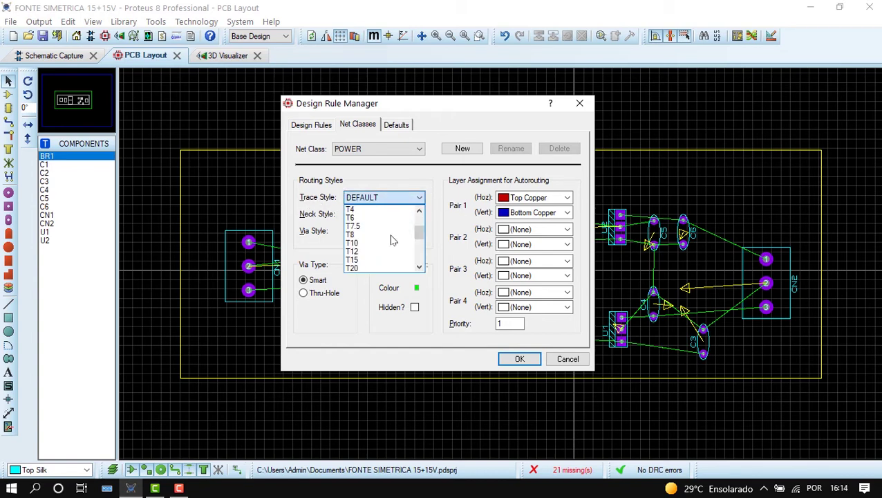
{"action": "scroll", "coordinate": [390, 238], "scroll_direction": "down", "scroll_amount": 4}
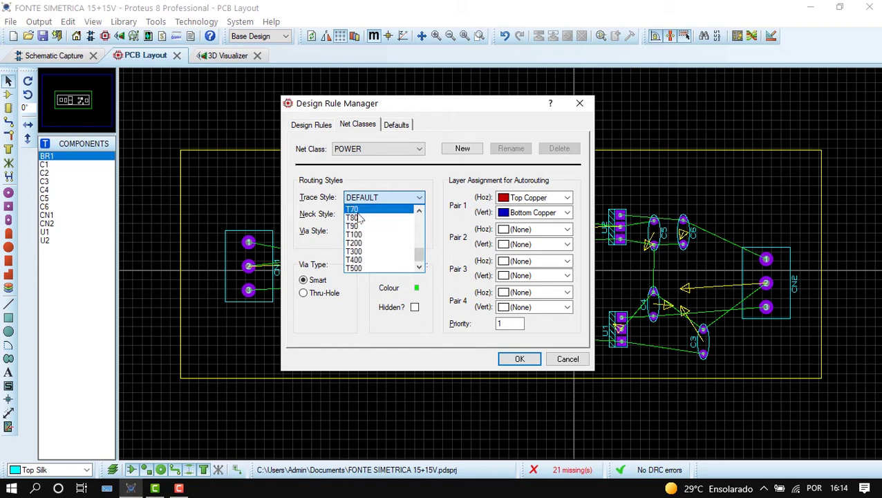
{"action": "left_click", "coordinate": [356, 210]}
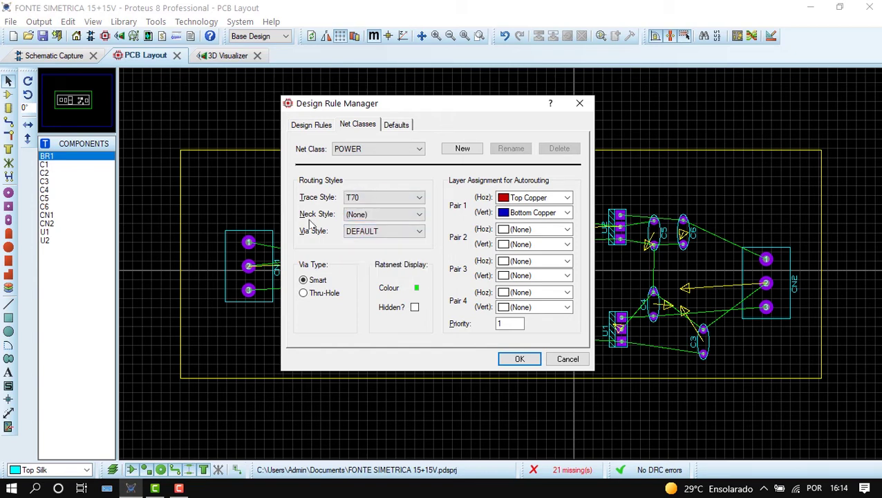
Set the POWER net class's neck style to T70.
{"action": "left_click", "coordinate": [421, 216]}
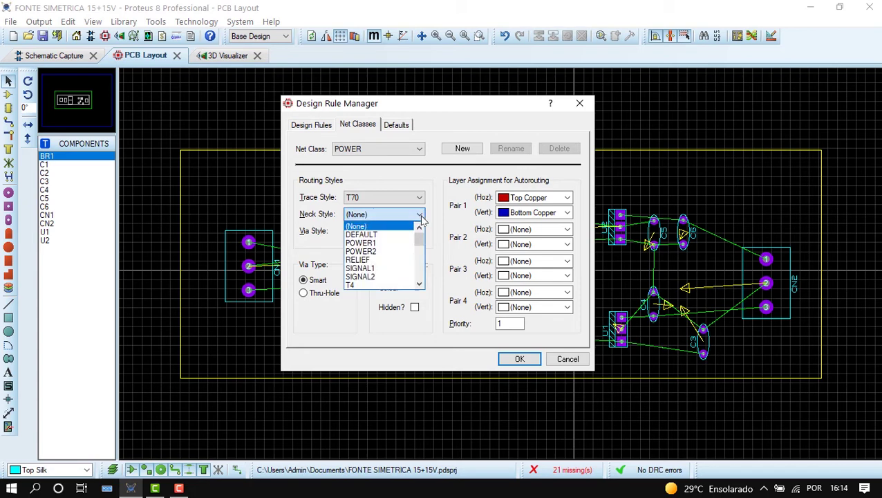
{"action": "left_click", "coordinate": [369, 244]}
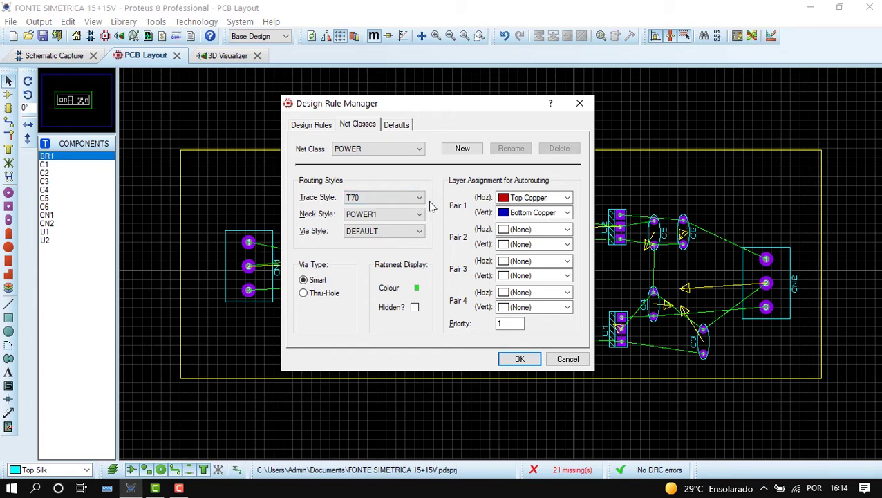
{"action": "scroll", "coordinate": [374, 214], "scroll_direction": "up", "scroll_amount": 3}
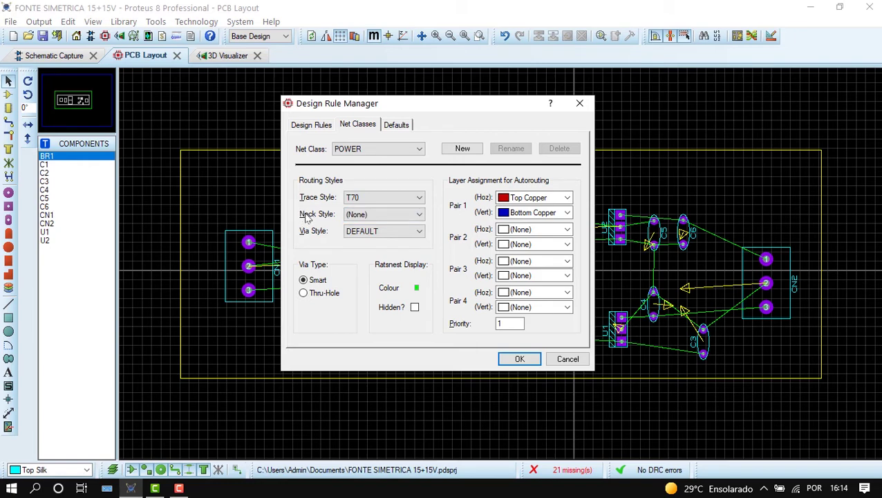
{"action": "left_click", "coordinate": [416, 215]}
{"action": "scroll", "coordinate": [366, 245], "scroll_direction": "down", "scroll_amount": 5}
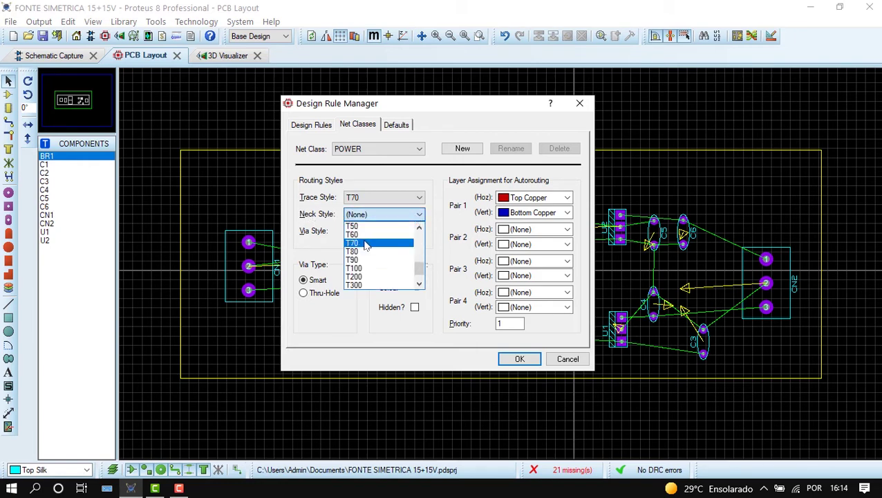
{"action": "left_click", "coordinate": [367, 244]}
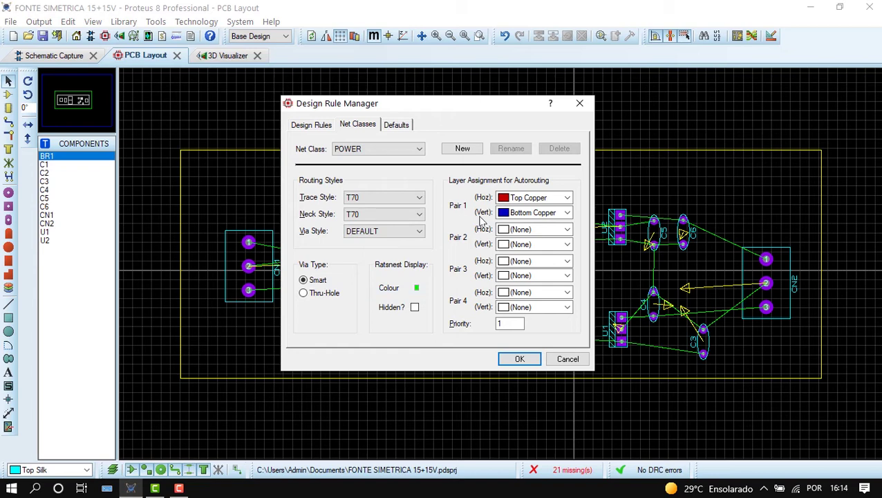
Keep the POWER via style at DEFAULT, set the Pair 1 horizontal autorouting layer to (None), and apply the rules.
{"action": "left_click", "coordinate": [421, 234]}
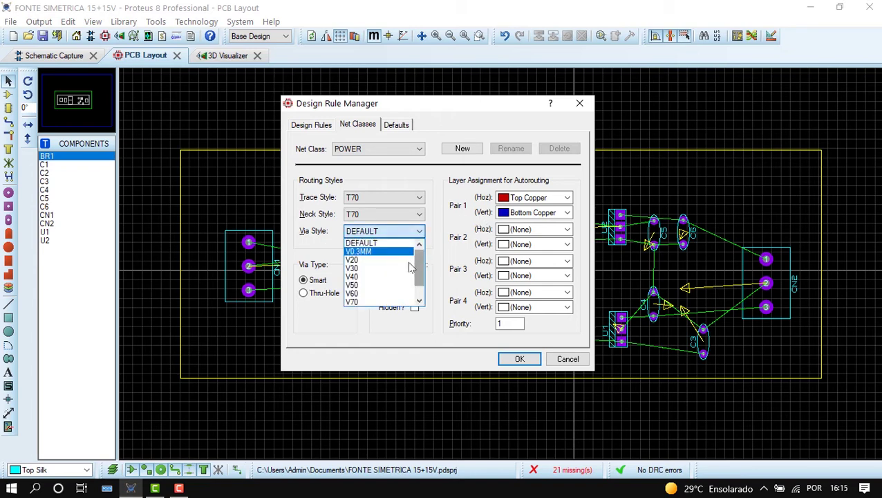
{"action": "left_click", "coordinate": [379, 243]}
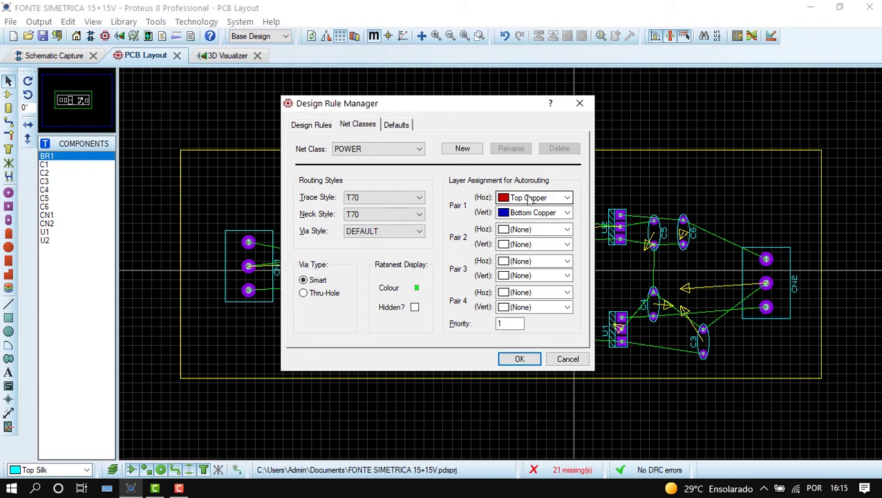
{"action": "left_click", "coordinate": [568, 198]}
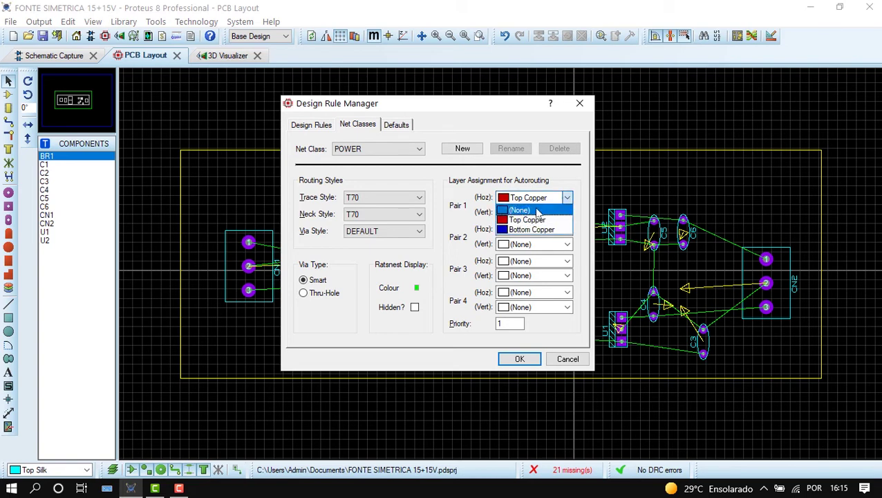
{"action": "left_click", "coordinate": [538, 211]}
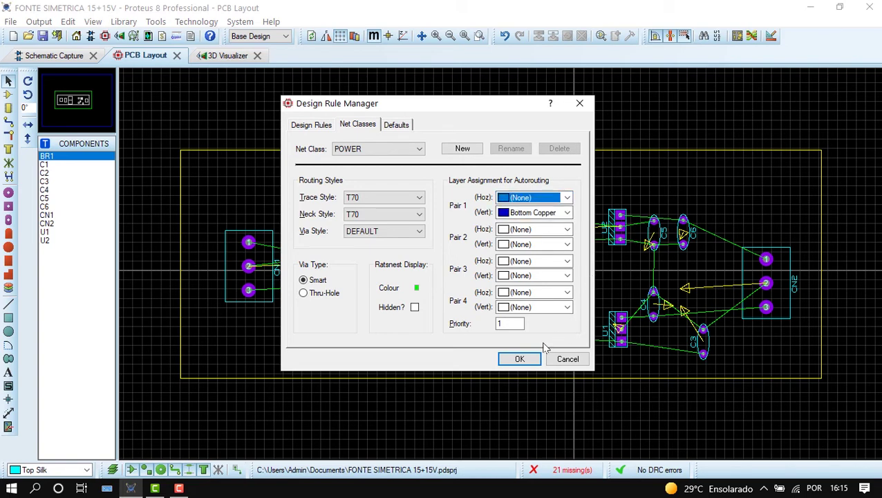
{"action": "left_click", "coordinate": [520, 360]}
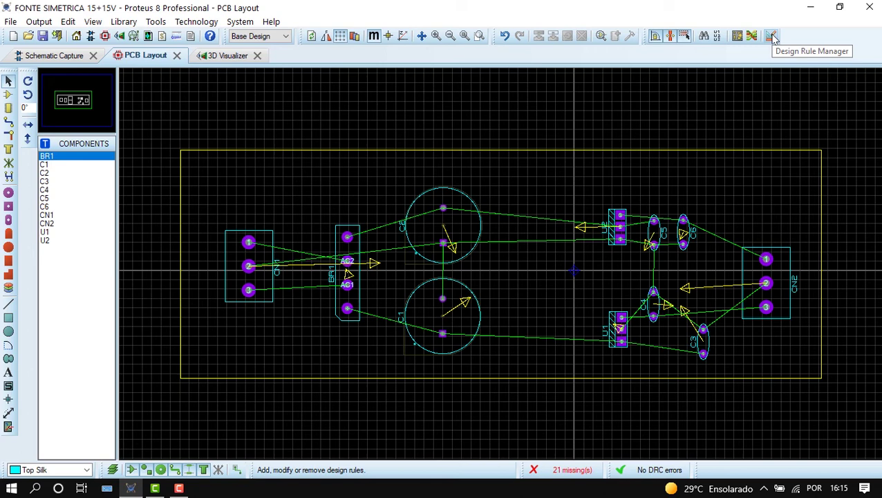
Configure the SIGNAL net class with trace style SIGNAL1, neck style T50, via style V50 and Pair 1 horizontal layer (None), and apply it.
{"action": "left_click", "coordinate": [772, 38]}
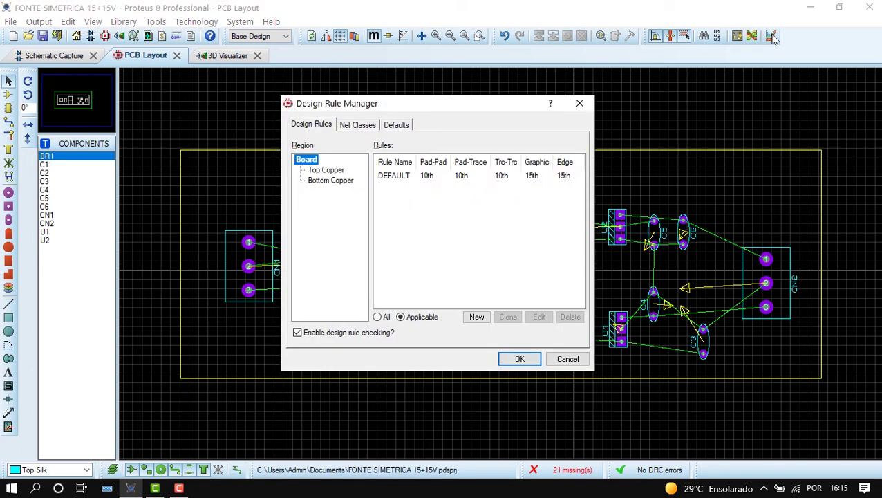
{"action": "left_click", "coordinate": [360, 125]}
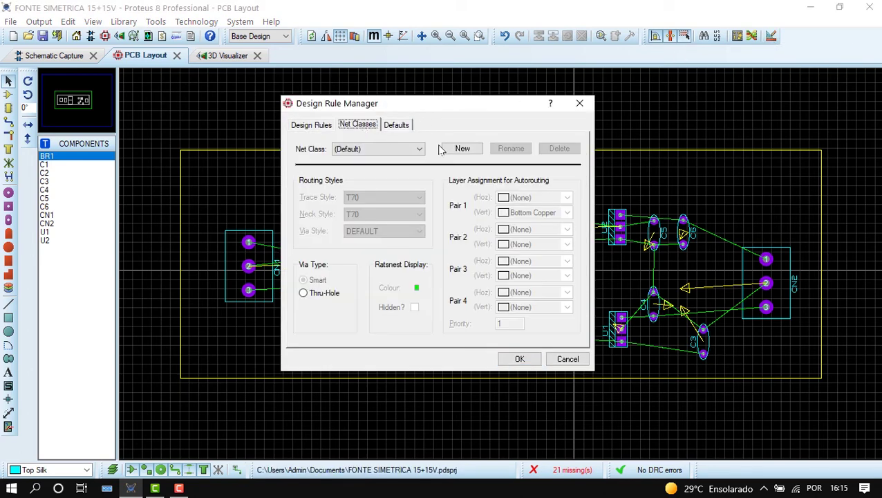
{"action": "left_click", "coordinate": [420, 150]}
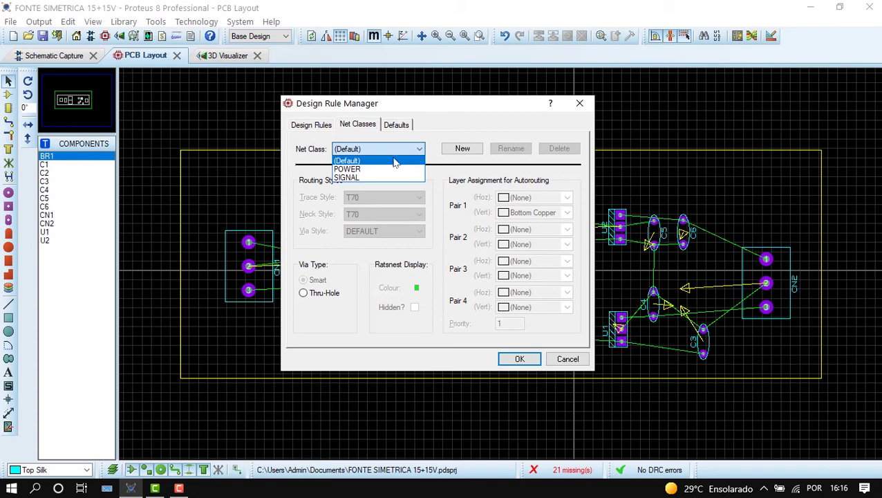
{"action": "left_click", "coordinate": [356, 178]}
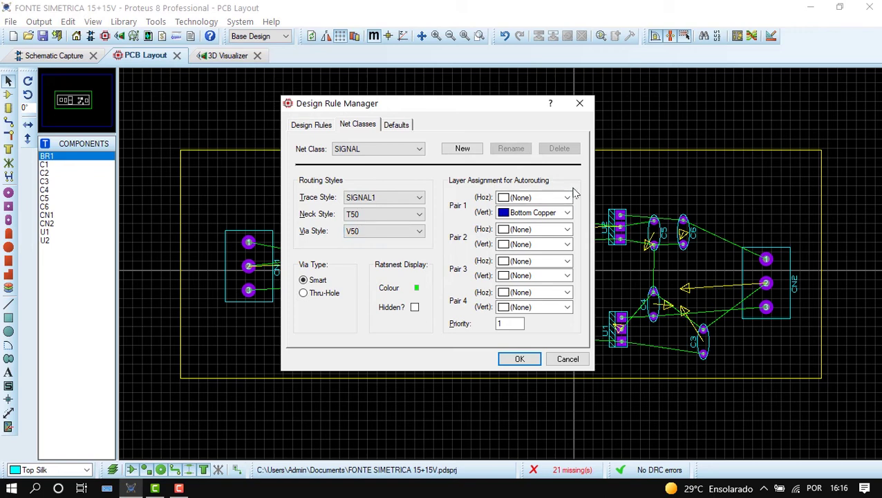
{"action": "left_click", "coordinate": [519, 358]}
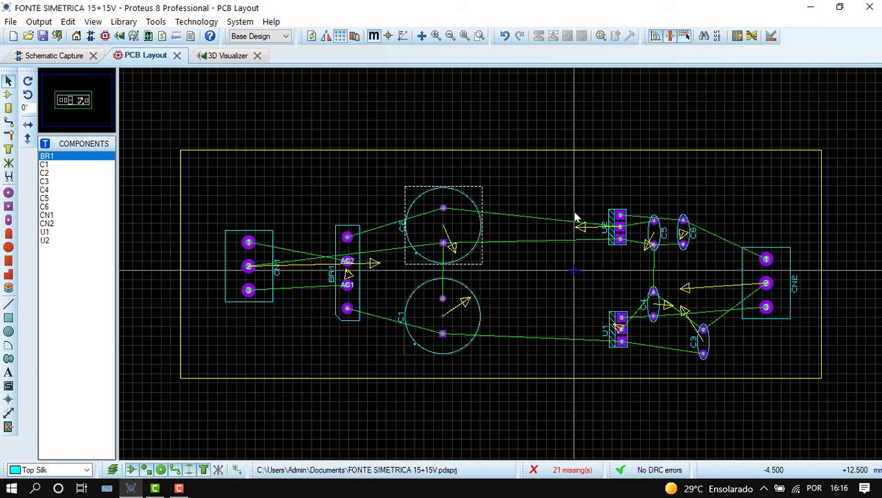
Autoroute the board with the Shape Based Auto Router, running the basic schedule automatically.
{"action": "left_click", "coordinate": [753, 38]}
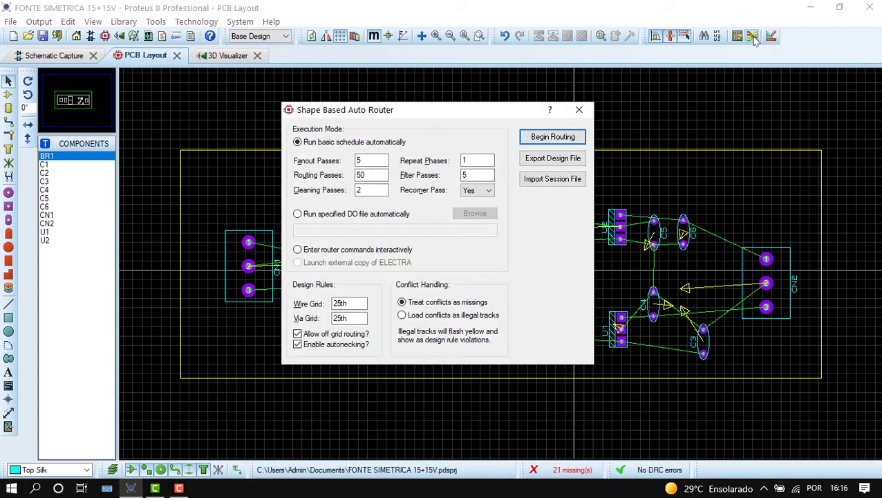
{"action": "left_click", "coordinate": [551, 137]}
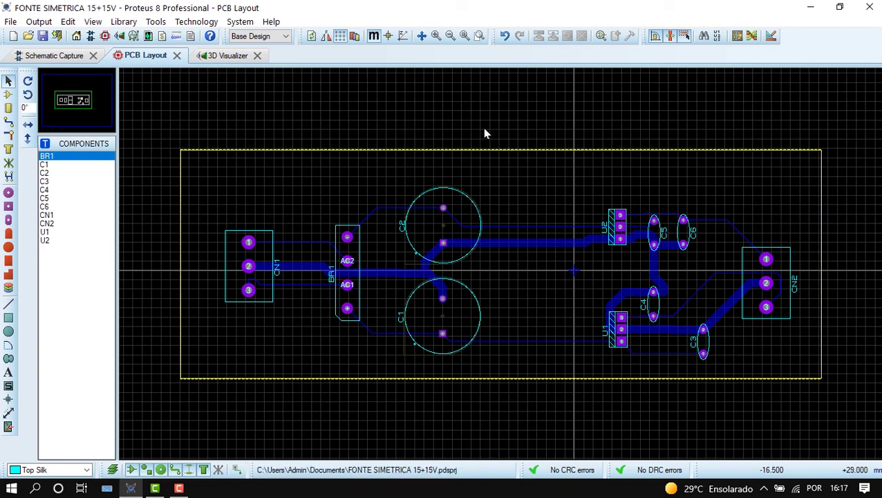
Change the trace style of the route from CN1 pin 1 to BR1 AC2 to T50.
{"action": "right_click", "coordinate": [289, 250]}
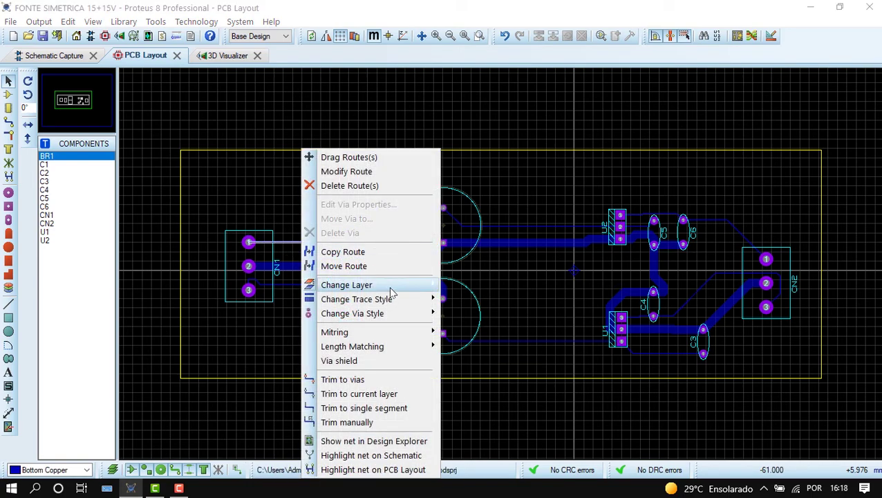
{"action": "mouse_move", "coordinate": [355, 304]}
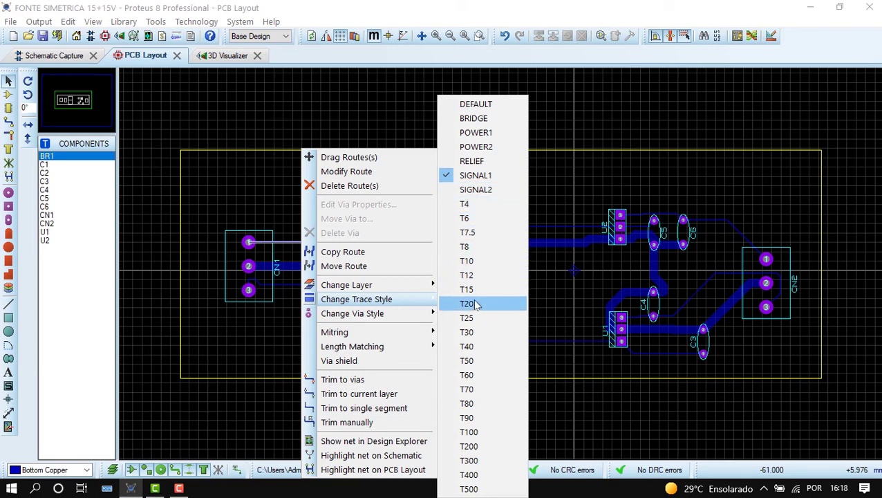
{"action": "left_click", "coordinate": [476, 362]}
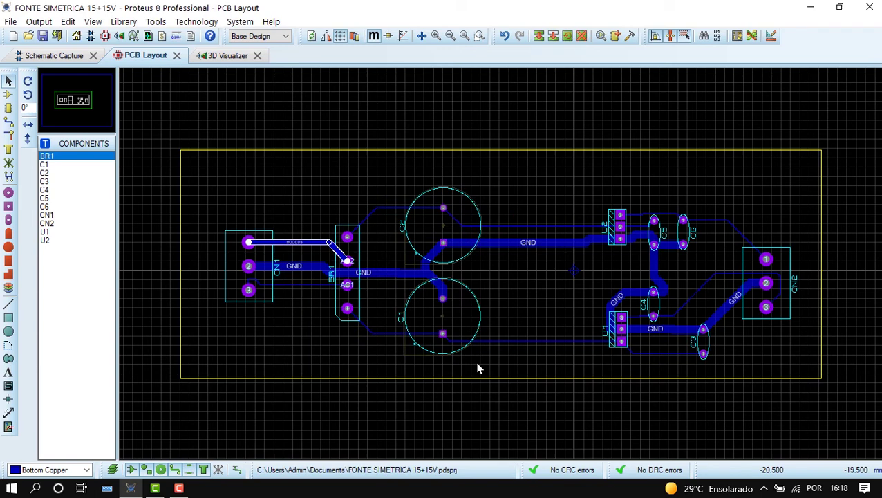
Set the routes from BR1 to C2 and from C2 to U2 pin 2 to trace style T50.
{"action": "left_click", "coordinate": [374, 208]}
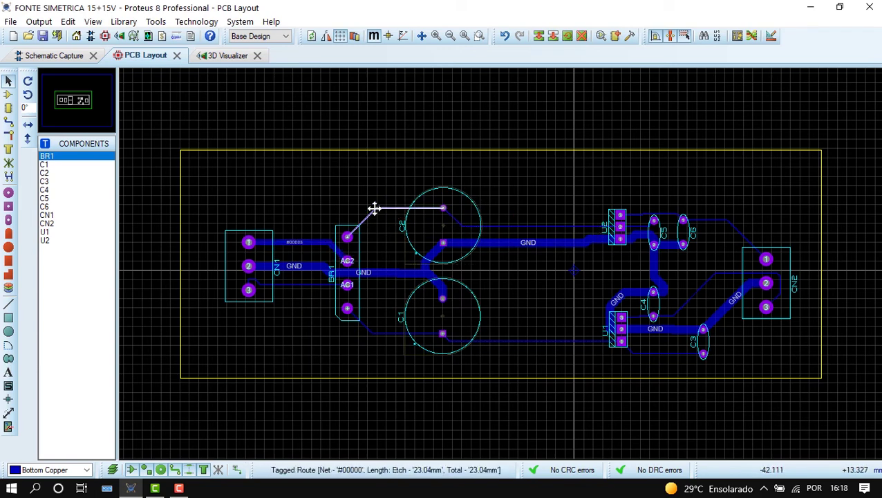
{"action": "right_click", "coordinate": [374, 208]}
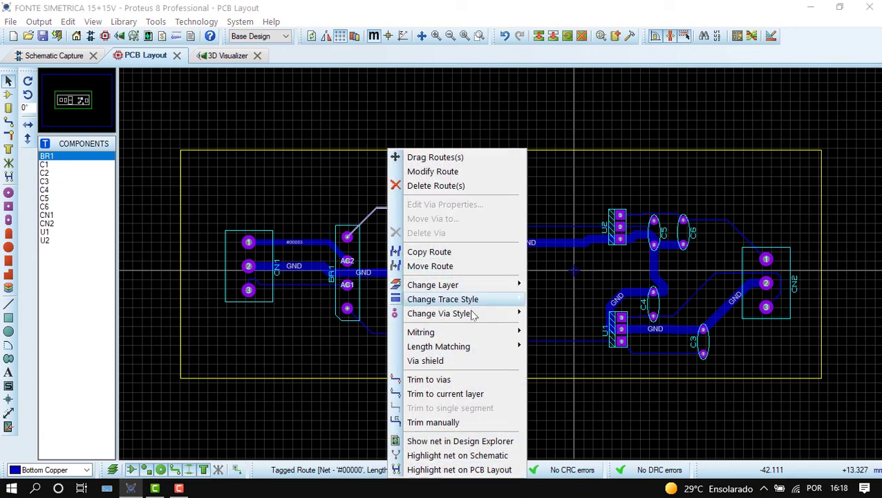
{"action": "mouse_move", "coordinate": [478, 311]}
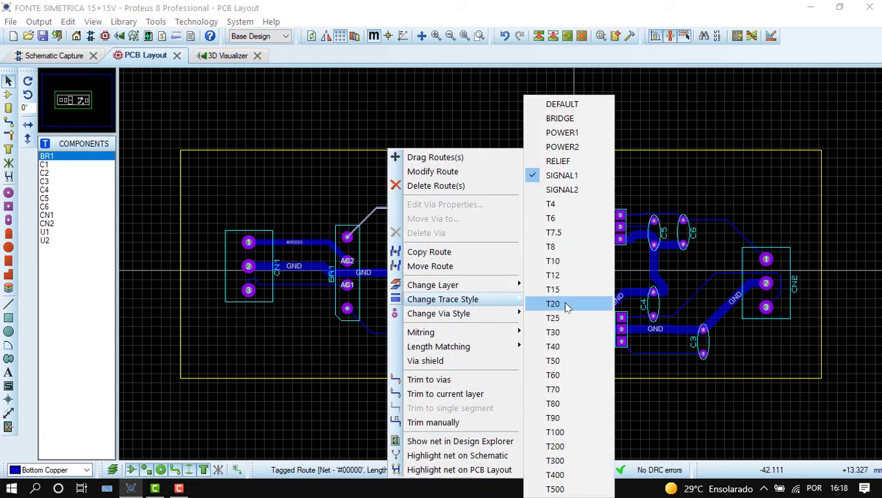
{"action": "left_click", "coordinate": [590, 362]}
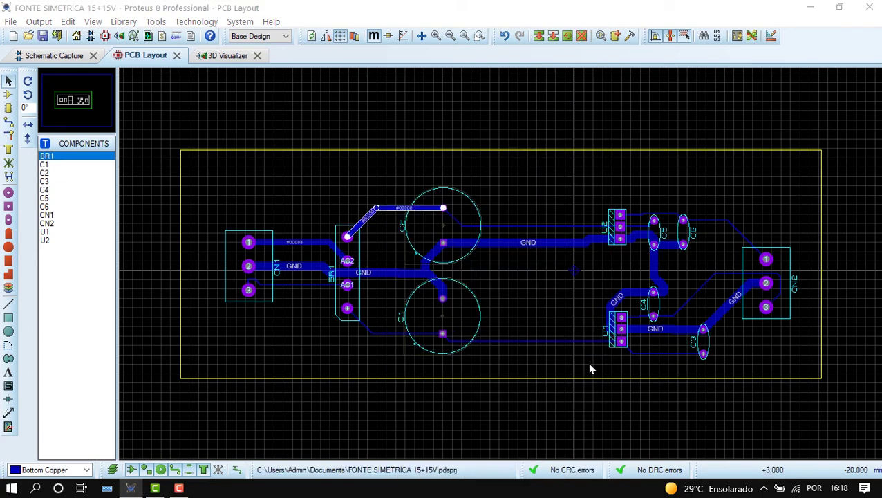
{"action": "right_click", "coordinate": [538, 230]}
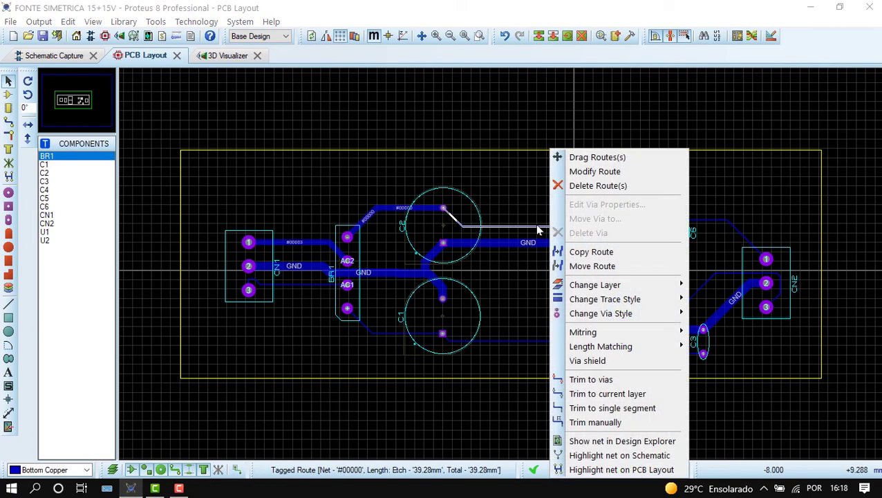
{"action": "mouse_move", "coordinate": [624, 308]}
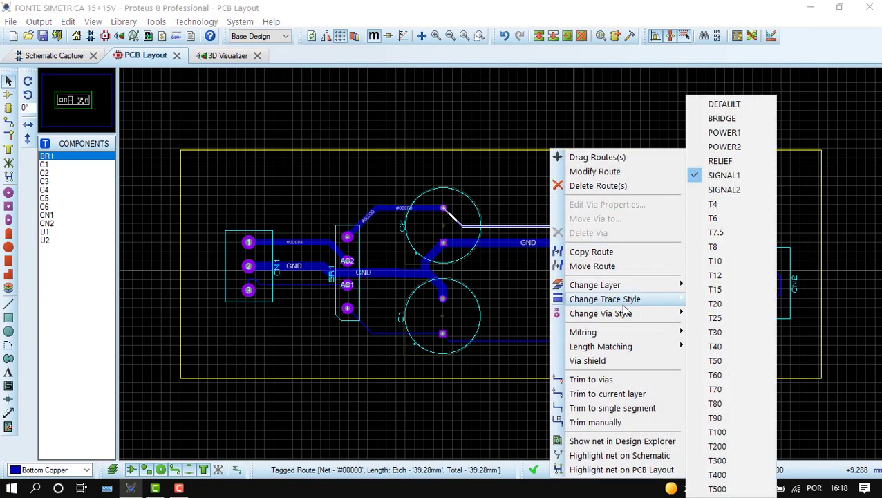
{"action": "left_click", "coordinate": [732, 365]}
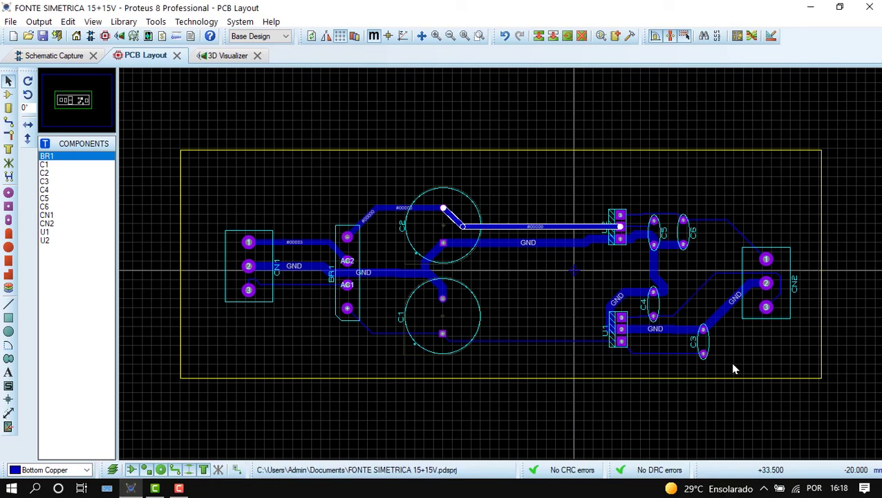
Apply trace style T50 to the routes from C6 to CN2 pin 1 and from U2 pin 3 to C6.
{"action": "right_click", "coordinate": [722, 226]}
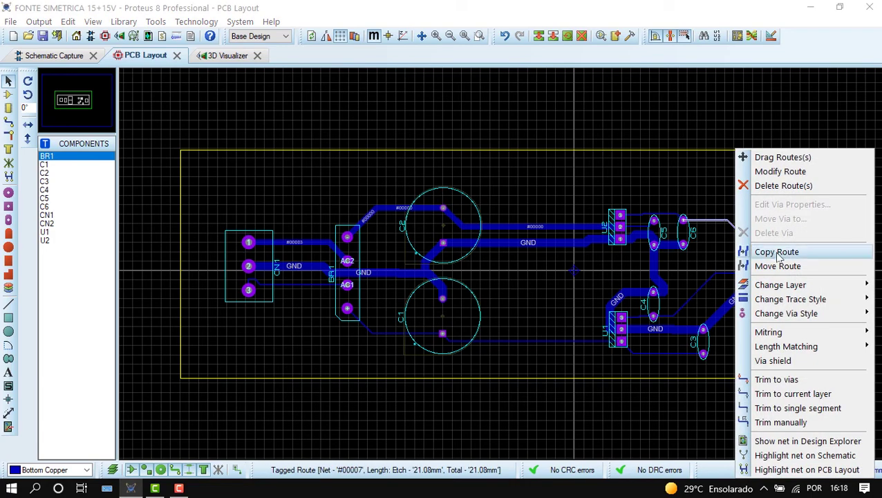
{"action": "mouse_move", "coordinate": [796, 302]}
{"action": "left_click", "coordinate": [678, 354]}
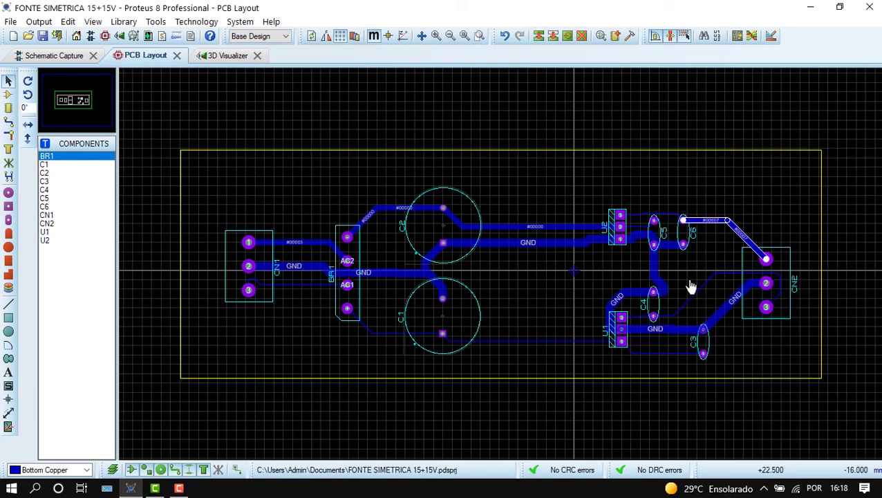
{"action": "right_click", "coordinate": [660, 222]}
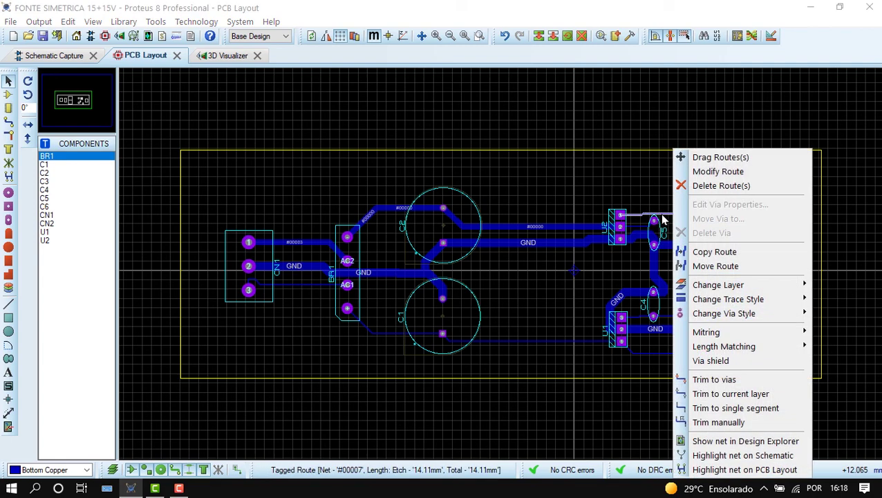
{"action": "mouse_move", "coordinate": [756, 300]}
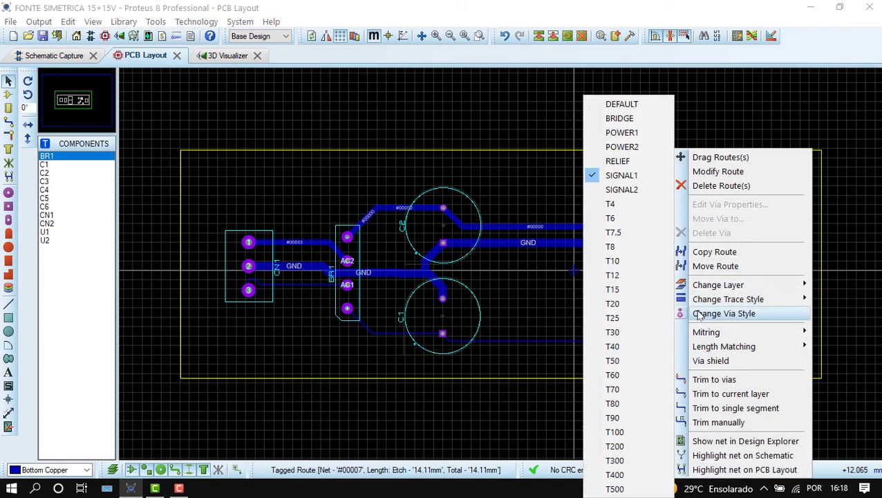
{"action": "left_click", "coordinate": [627, 363]}
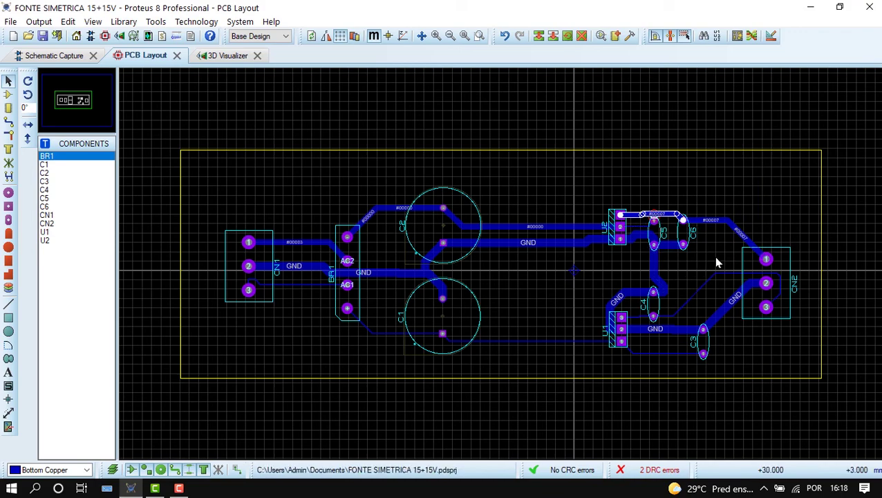
Change the trace style of the route from C4 pin 1 to CN2 pin 3 to T50.
{"action": "right_click", "coordinate": [706, 292]}
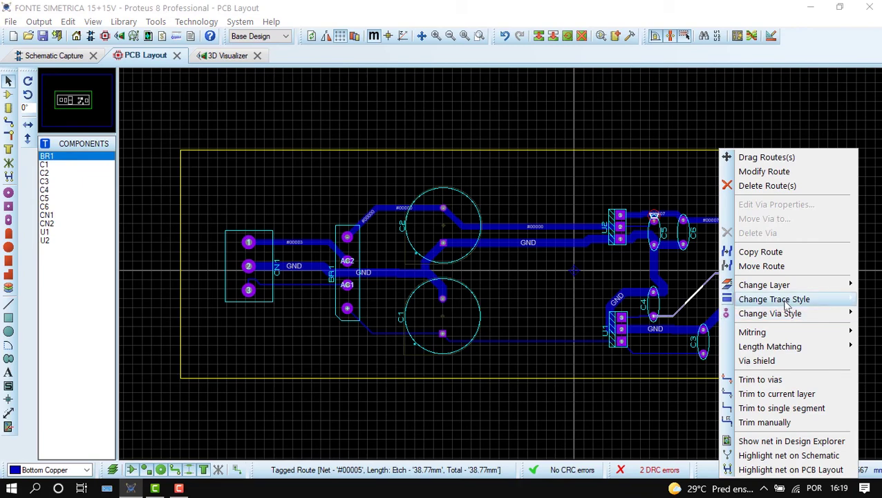
{"action": "mouse_move", "coordinate": [785, 300]}
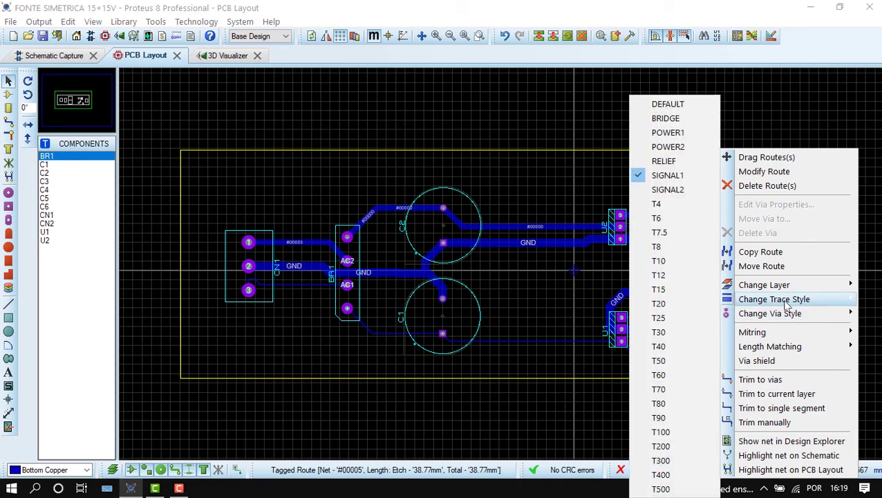
{"action": "left_click", "coordinate": [681, 360]}
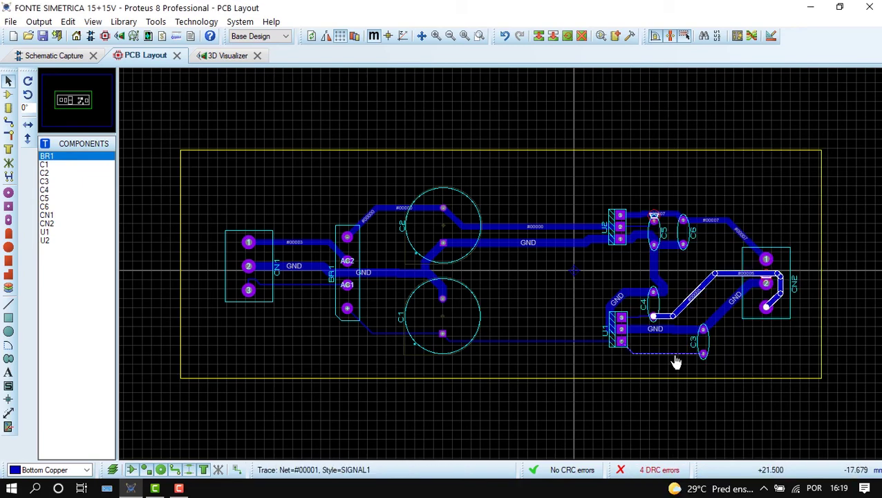
Set the routes from U1 pin 1 to C3 and from U1 pin 3 to C4 to trace style T50.
{"action": "right_click", "coordinate": [673, 354]}
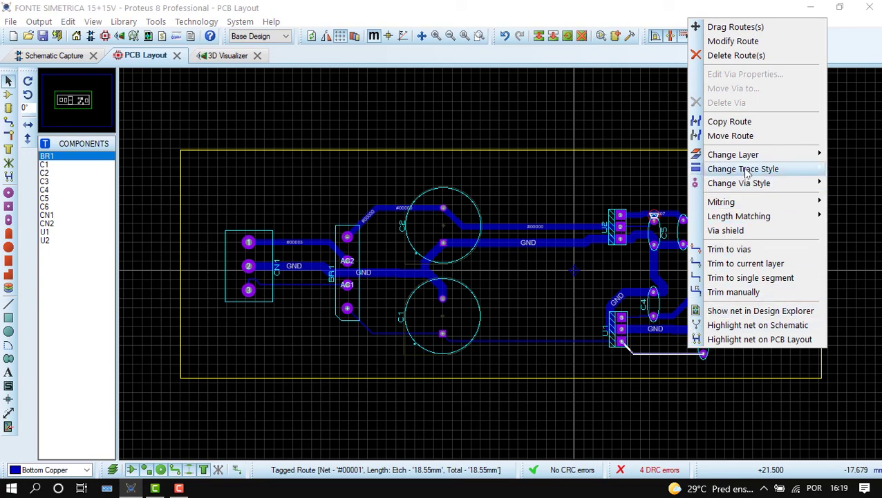
{"action": "mouse_move", "coordinate": [746, 173]}
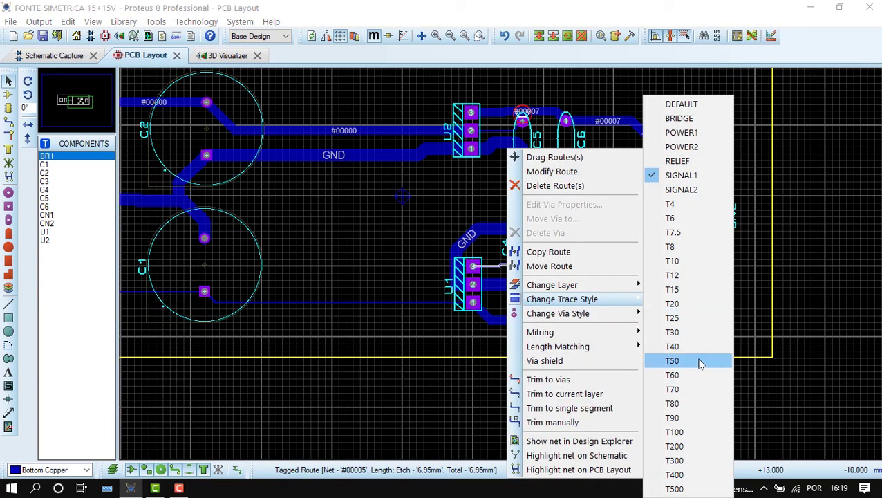
{"action": "left_click", "coordinate": [700, 363]}
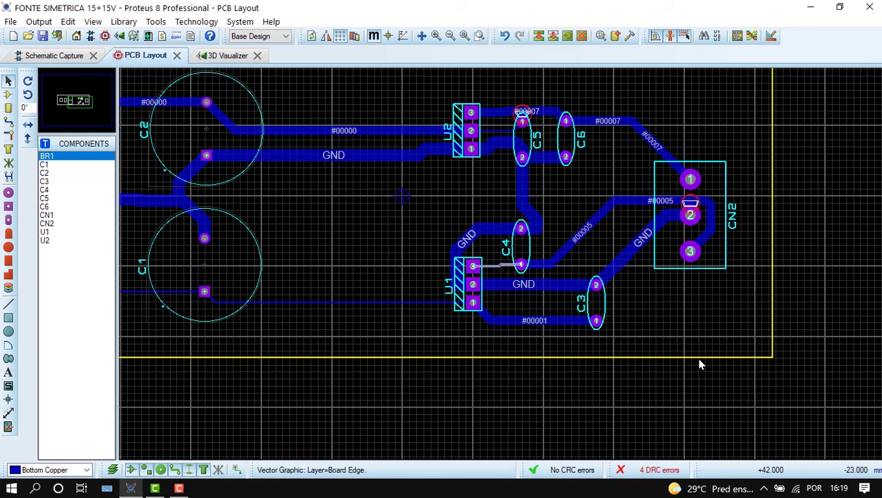
Apply trace style T50 to the BR1–C1 and C1–U1 pin 1 routes and to the route from CN1 pin 3 to BR1 AC1.
{"action": "right_click", "coordinate": [412, 307]}
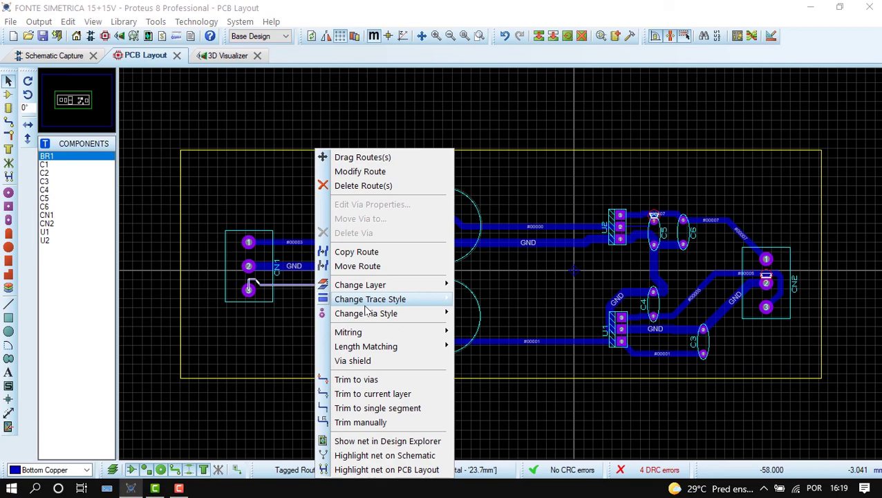
{"action": "mouse_move", "coordinate": [398, 313]}
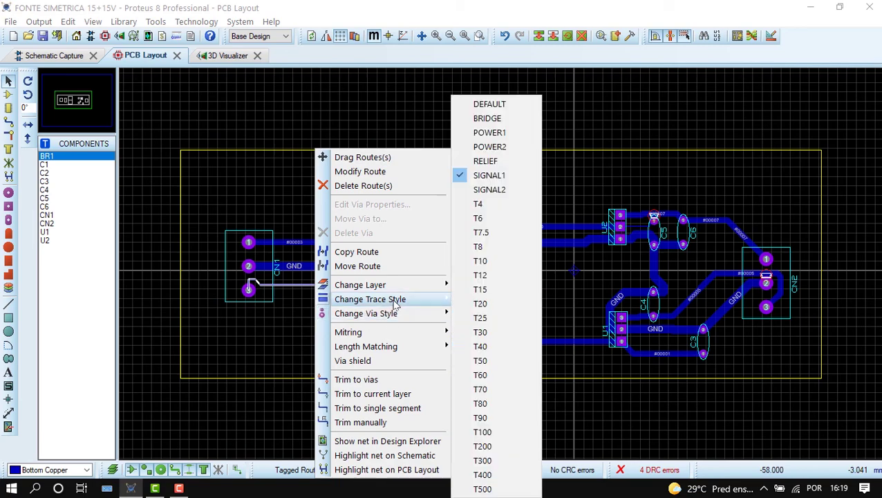
{"action": "left_click", "coordinate": [486, 362]}
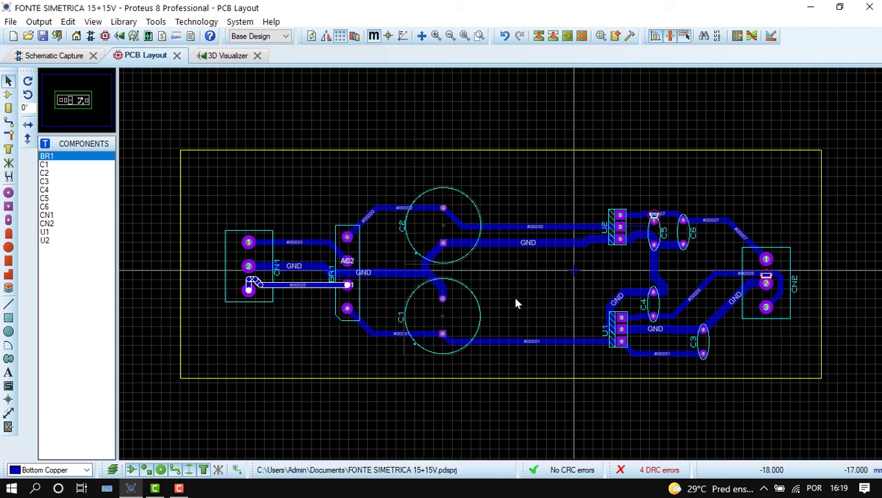
Try trace style T50 on the short route from U2 pin 2 to C5 pin 1.
{"action": "scroll", "coordinate": [633, 233], "scroll_direction": "up", "scroll_amount": 2}
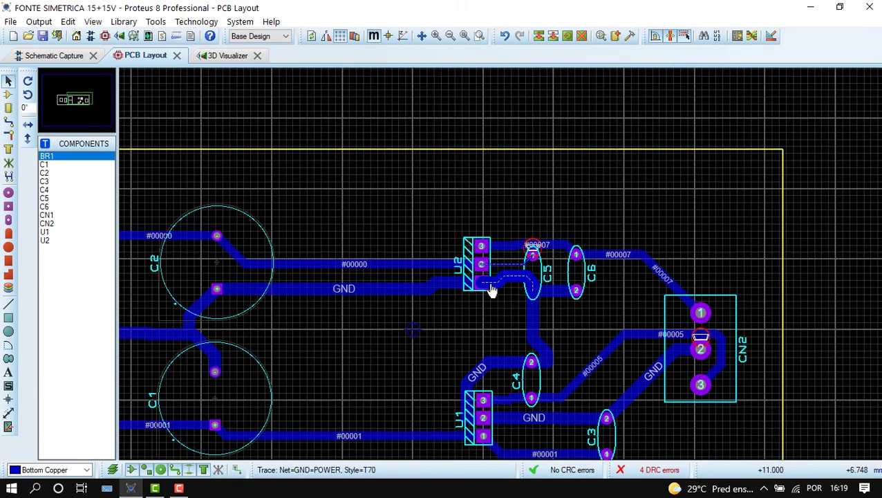
{"action": "right_click", "coordinate": [503, 270]}
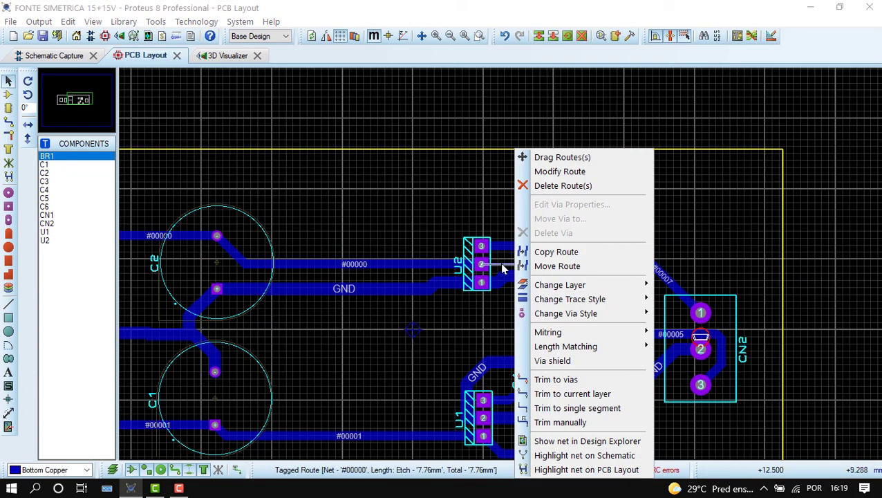
{"action": "mouse_move", "coordinate": [590, 299]}
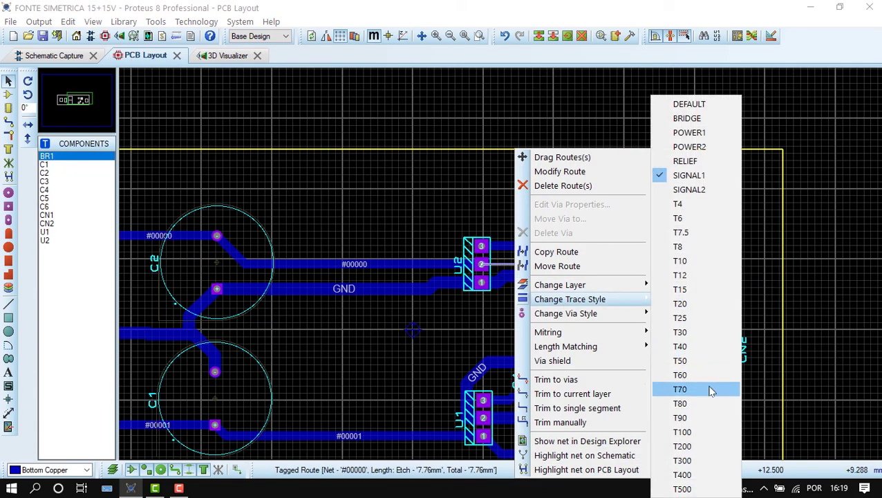
{"action": "left_click", "coordinate": [705, 360]}
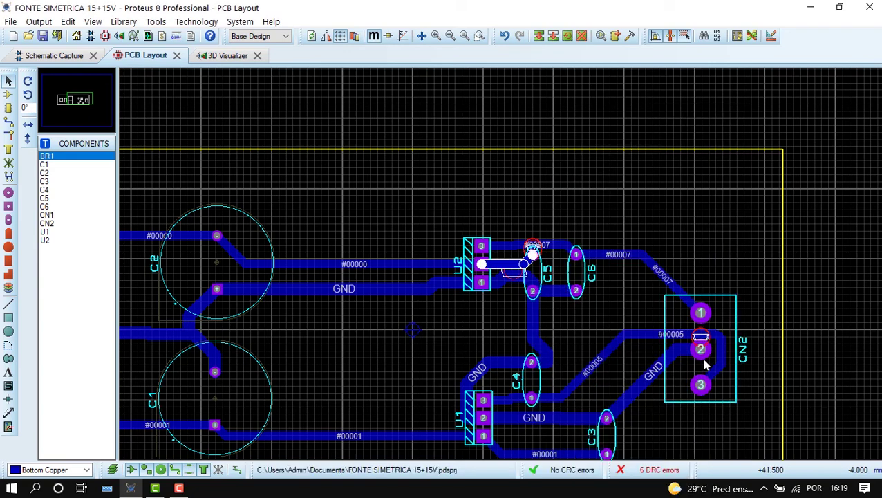
Set the short route from U2 pin 2 to C5 pin 1 to trace style T25.
{"action": "right_click", "coordinate": [502, 270]}
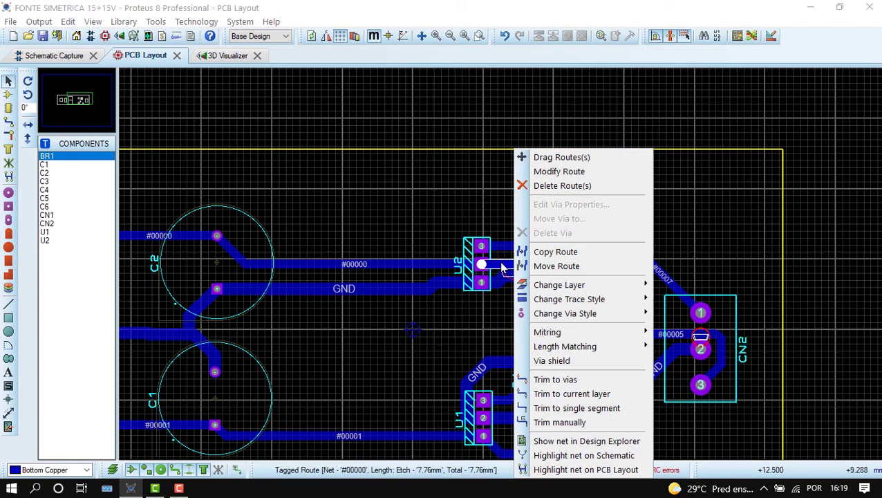
{"action": "mouse_move", "coordinate": [586, 301]}
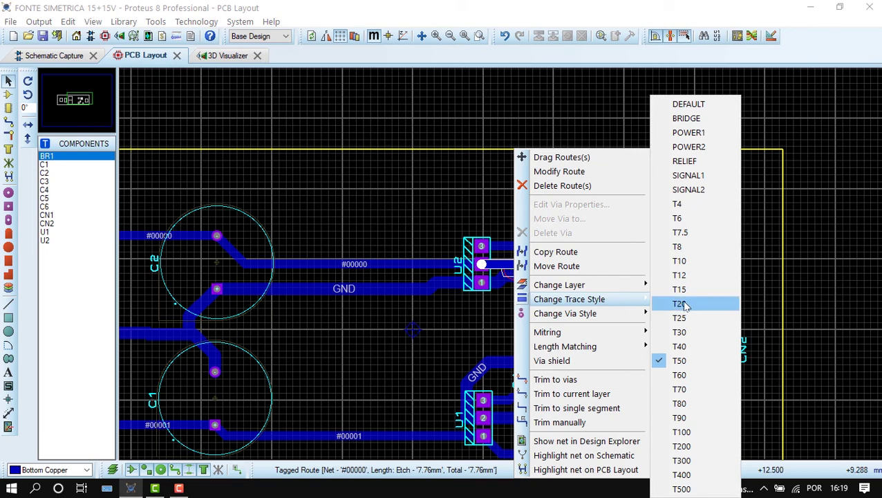
{"action": "left_click", "coordinate": [699, 319]}
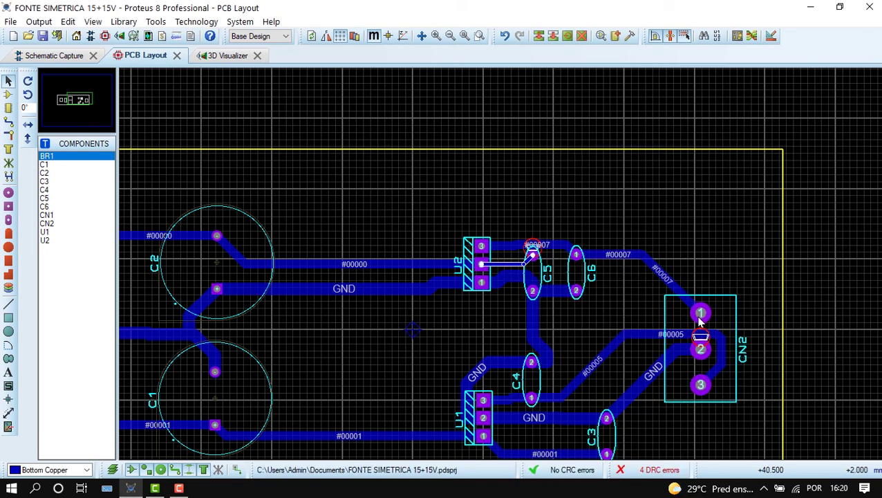
Try trace style T40 on the route from U2 pin 3 to C6 pin 1.
{"action": "scroll", "coordinate": [698, 197], "scroll_direction": "up", "scroll_amount": 2}
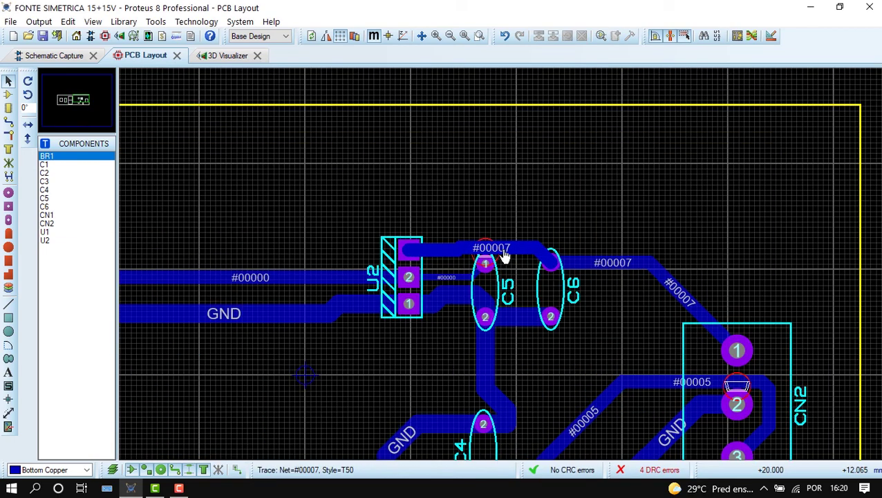
{"action": "right_click", "coordinate": [447, 258]}
{"action": "mouse_move", "coordinate": [546, 302]}
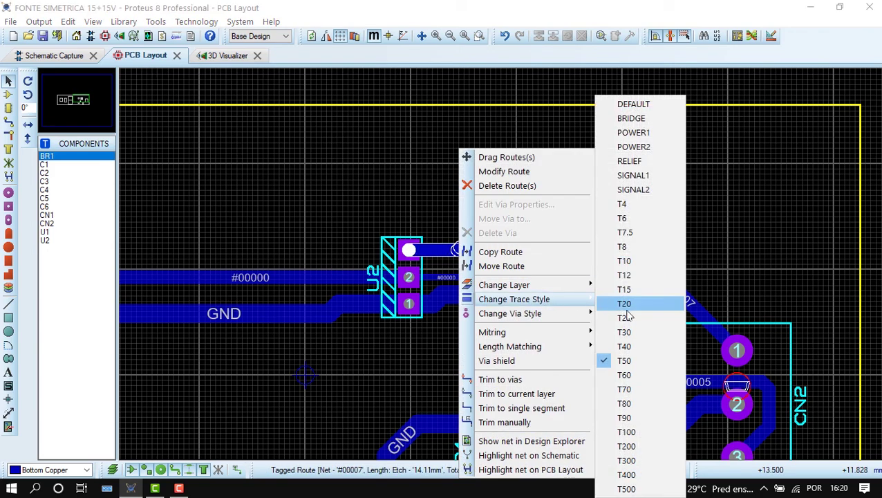
{"action": "left_click", "coordinate": [649, 349]}
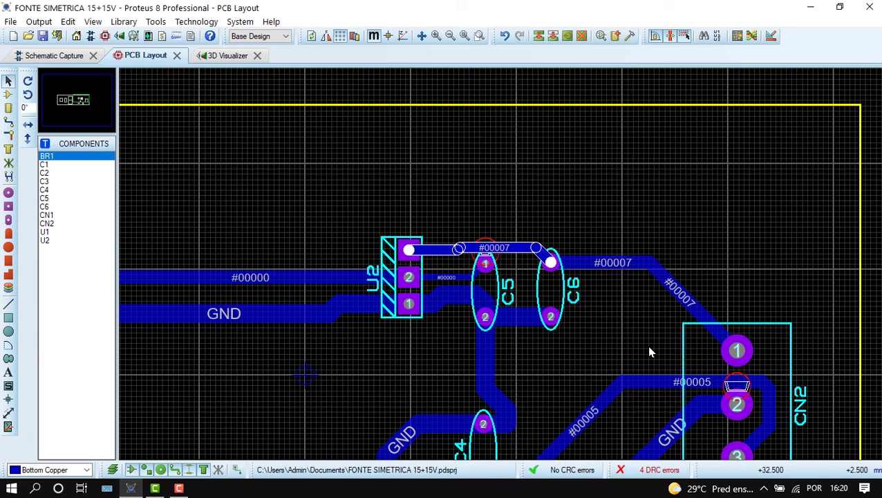
Set the route from U2 pin 3 to C6 pin 1 to trace style T25.
{"action": "right_click", "coordinate": [515, 250]}
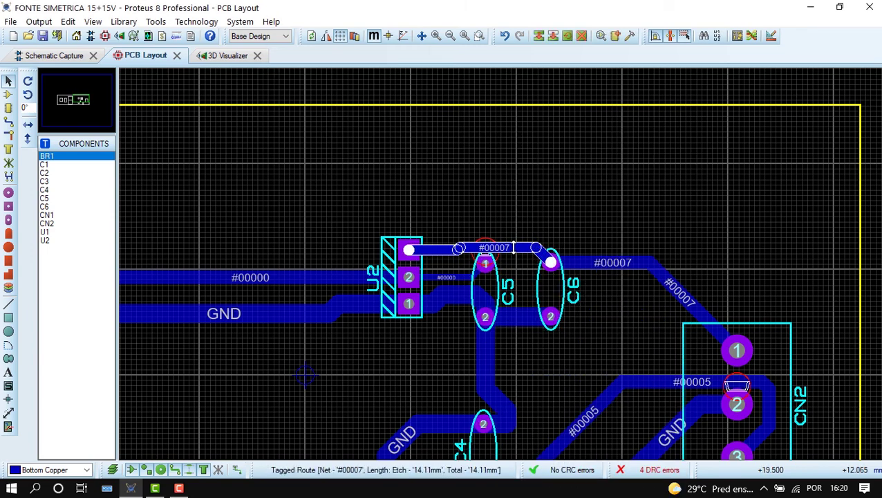
{"action": "mouse_move", "coordinate": [626, 299]}
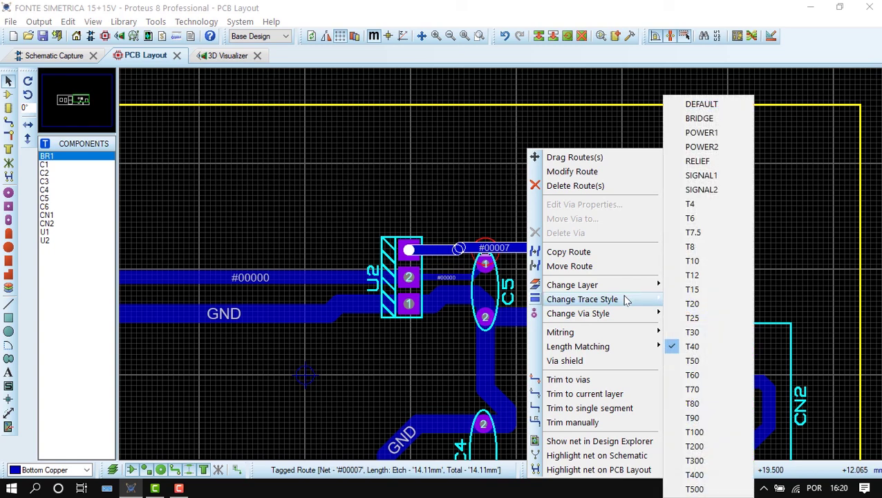
{"action": "left_click", "coordinate": [713, 318]}
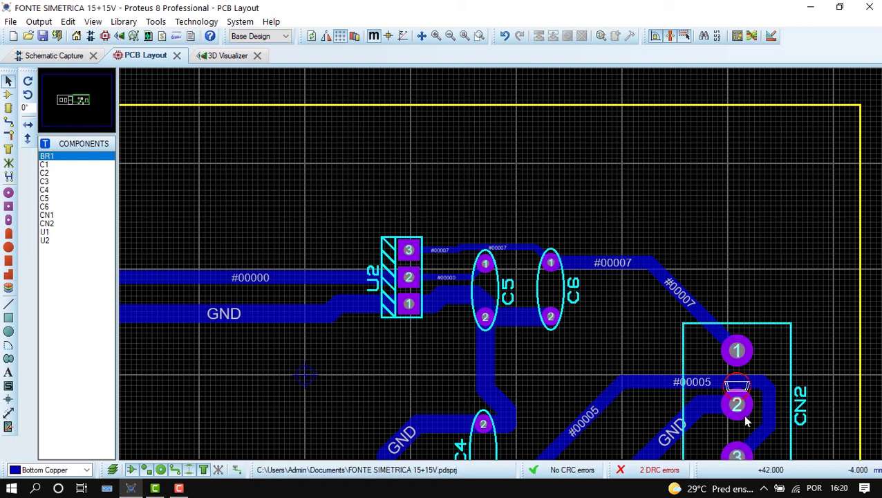
Try trace styles T40 and T30 on the route from C4 pin 1 to CN2 pin 3.
{"action": "right_click", "coordinate": [763, 391]}
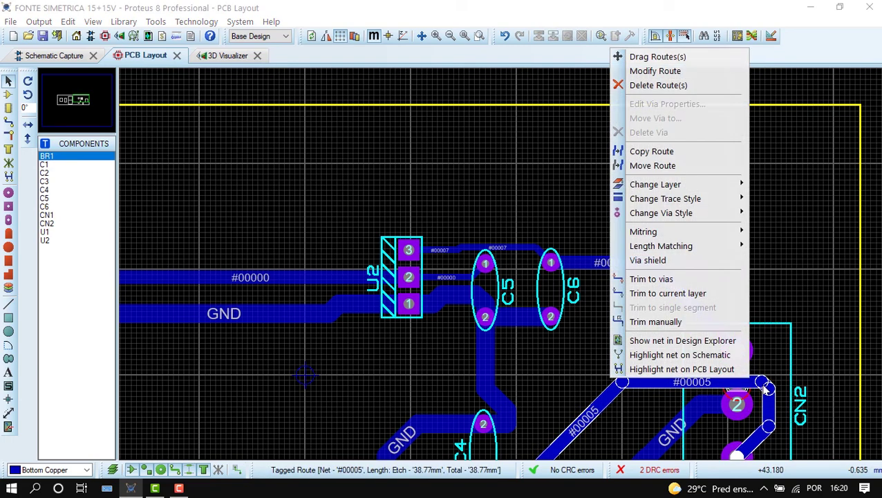
{"action": "mouse_move", "coordinate": [687, 199]}
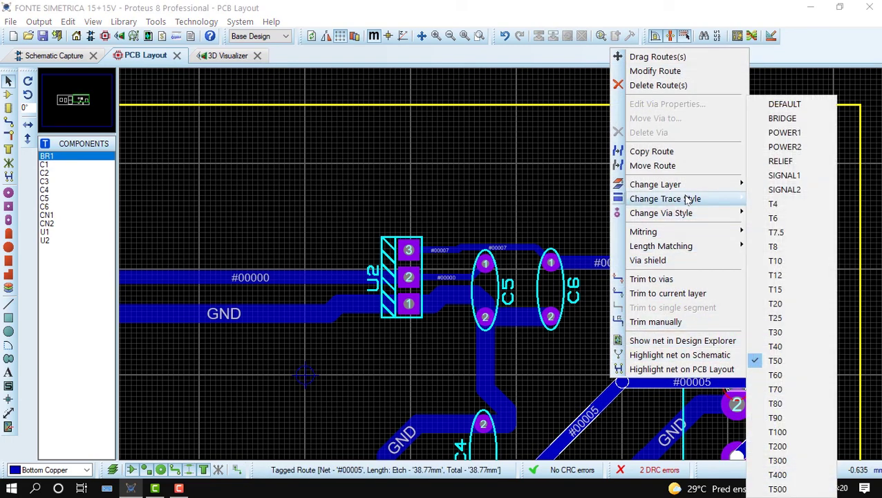
{"action": "left_click", "coordinate": [812, 347]}
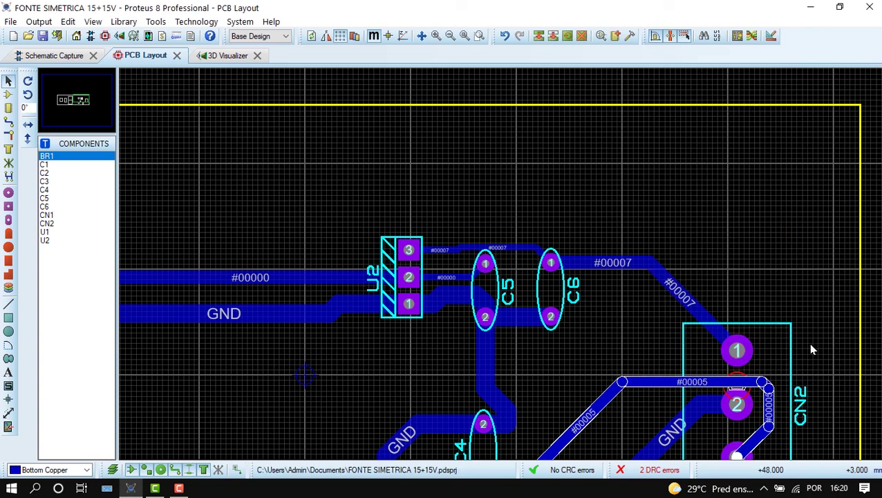
{"action": "right_click", "coordinate": [687, 393]}
{"action": "right_click", "coordinate": [663, 382]}
{"action": "mouse_move", "coordinate": [712, 195]}
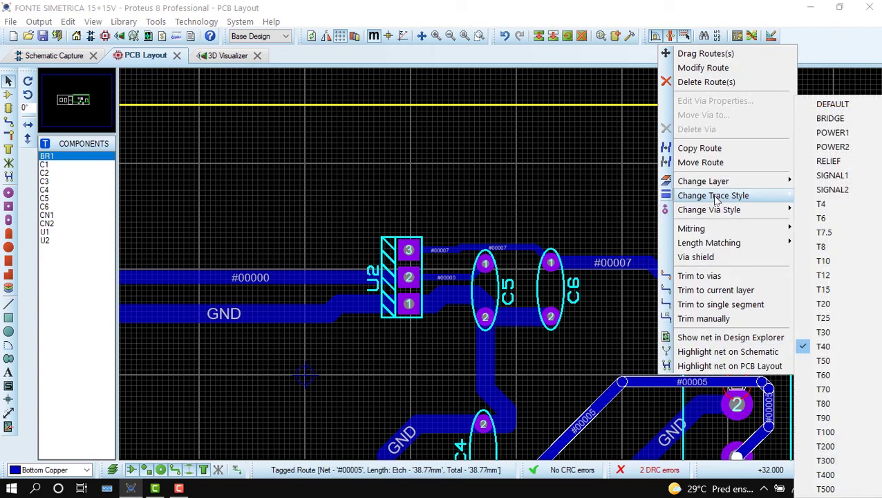
{"action": "left_click", "coordinate": [857, 332]}
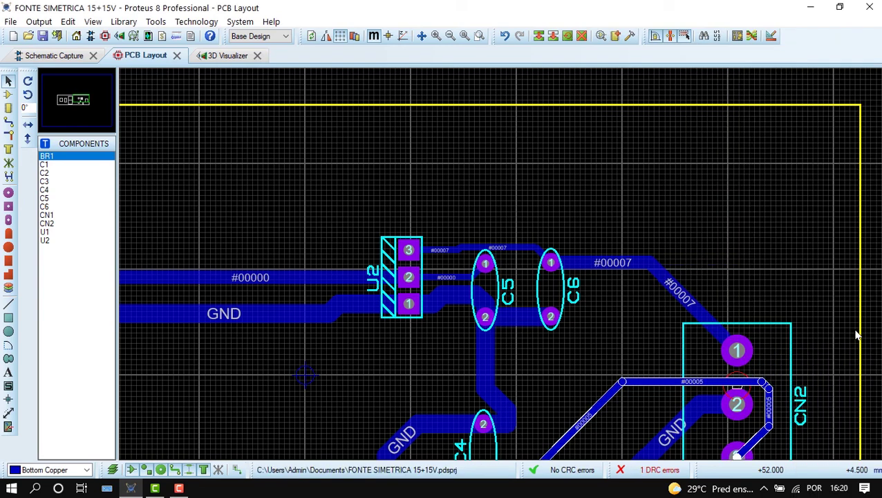
Apply a trace style thinner than T30 to the route from C4 pin 1 to CN2 pin 3 and deselect it.
{"action": "right_click", "coordinate": [724, 379]}
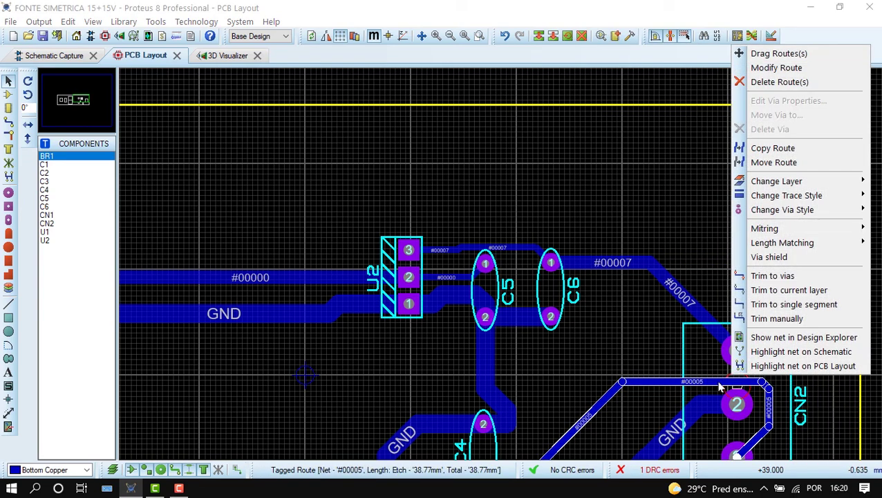
{"action": "mouse_move", "coordinate": [782, 199]}
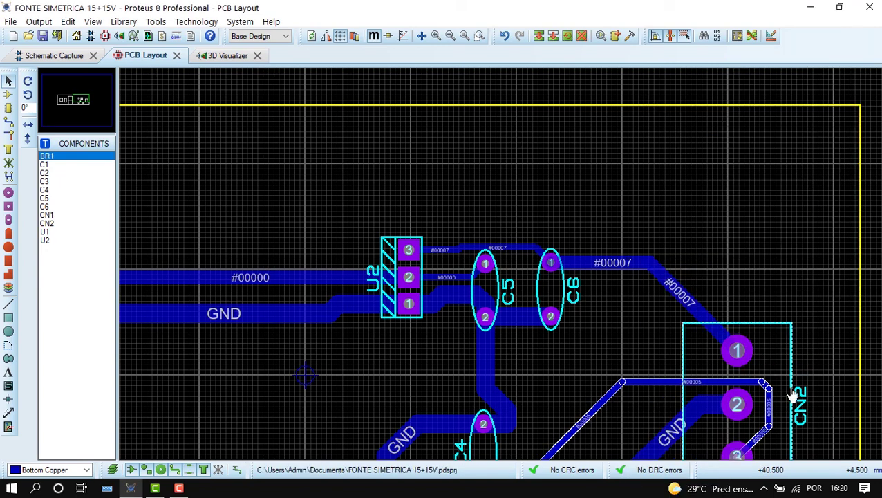
{"action": "key", "text": "F7"}
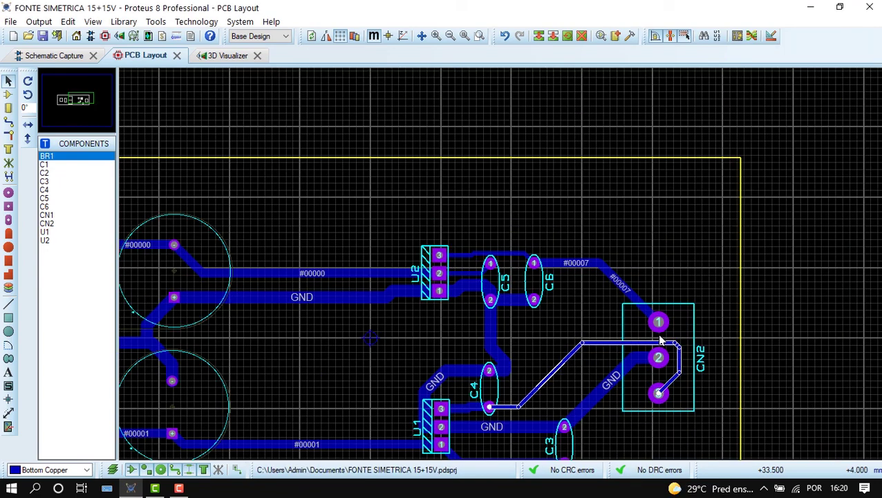
{"action": "key", "text": "F8"}
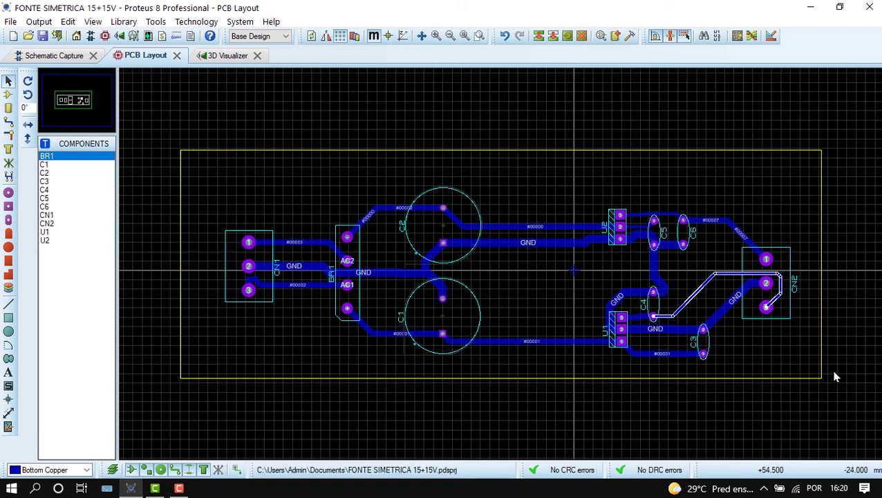
{"action": "key", "text": "Delete"}
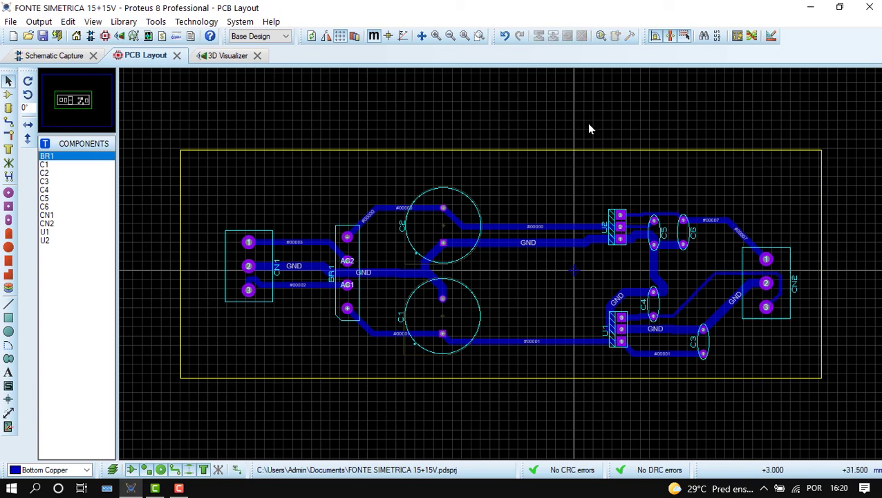
Inspect both sides of the board in the 3D Visualizer with components shown and hidden, and return to the PCB layout.
{"action": "left_click", "coordinate": [227, 56]}
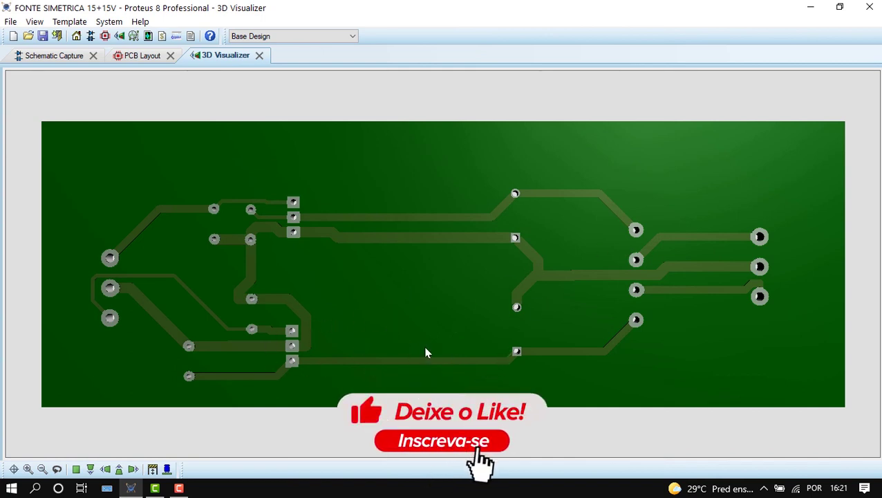
{"action": "left_click", "coordinate": [167, 468]}
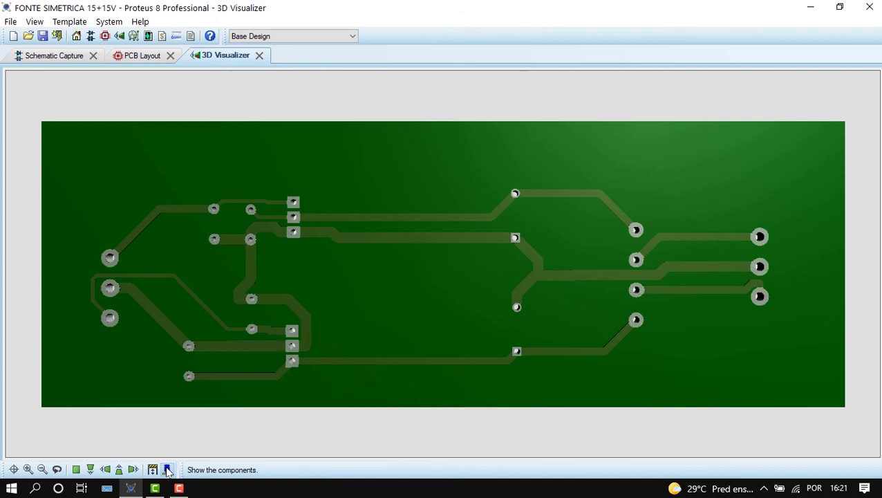
{"action": "left_click_drag", "start_coordinate": [490, 331], "coordinate": [320, 427]}
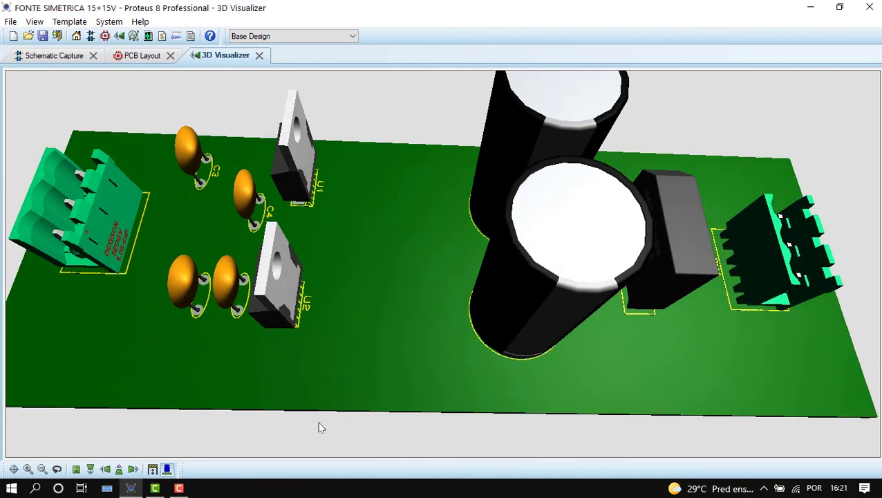
{"action": "middle_click", "coordinate": [320, 427]}
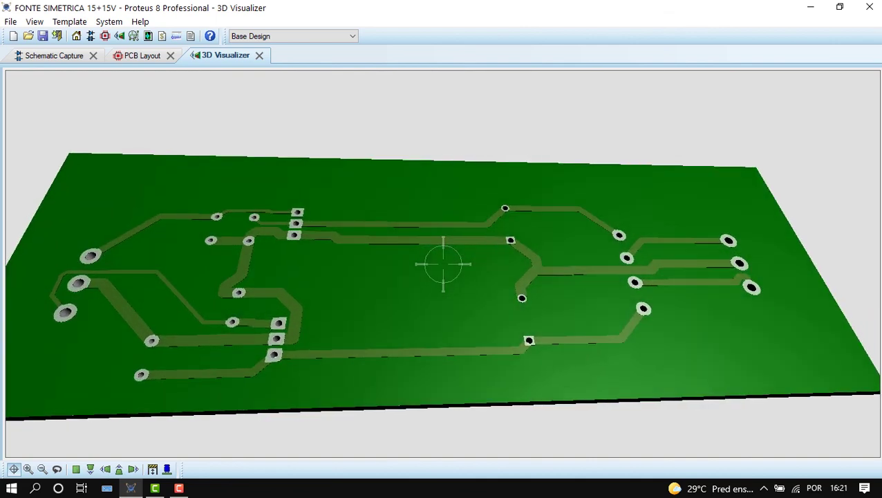
{"action": "left_click", "coordinate": [166, 469]}
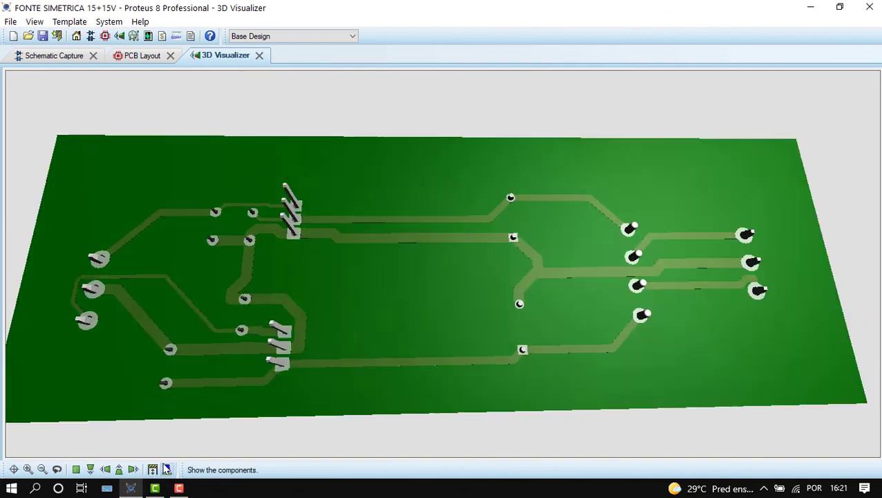
{"action": "left_click", "coordinate": [137, 56]}
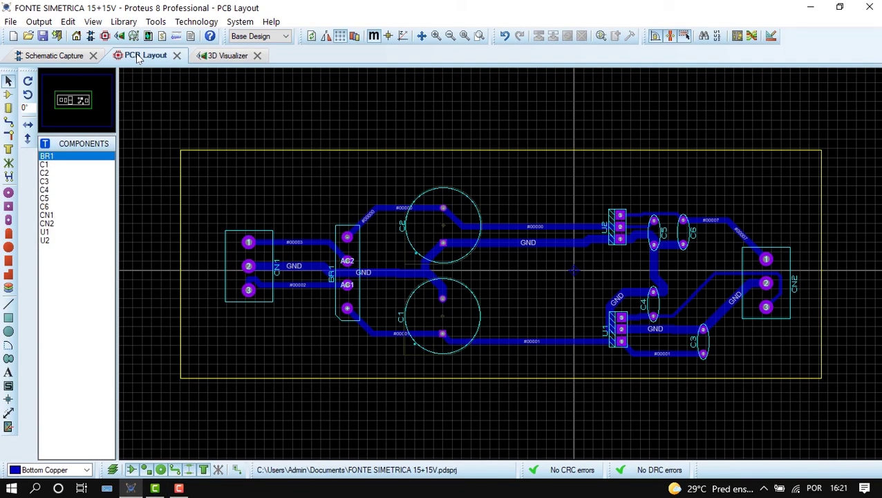